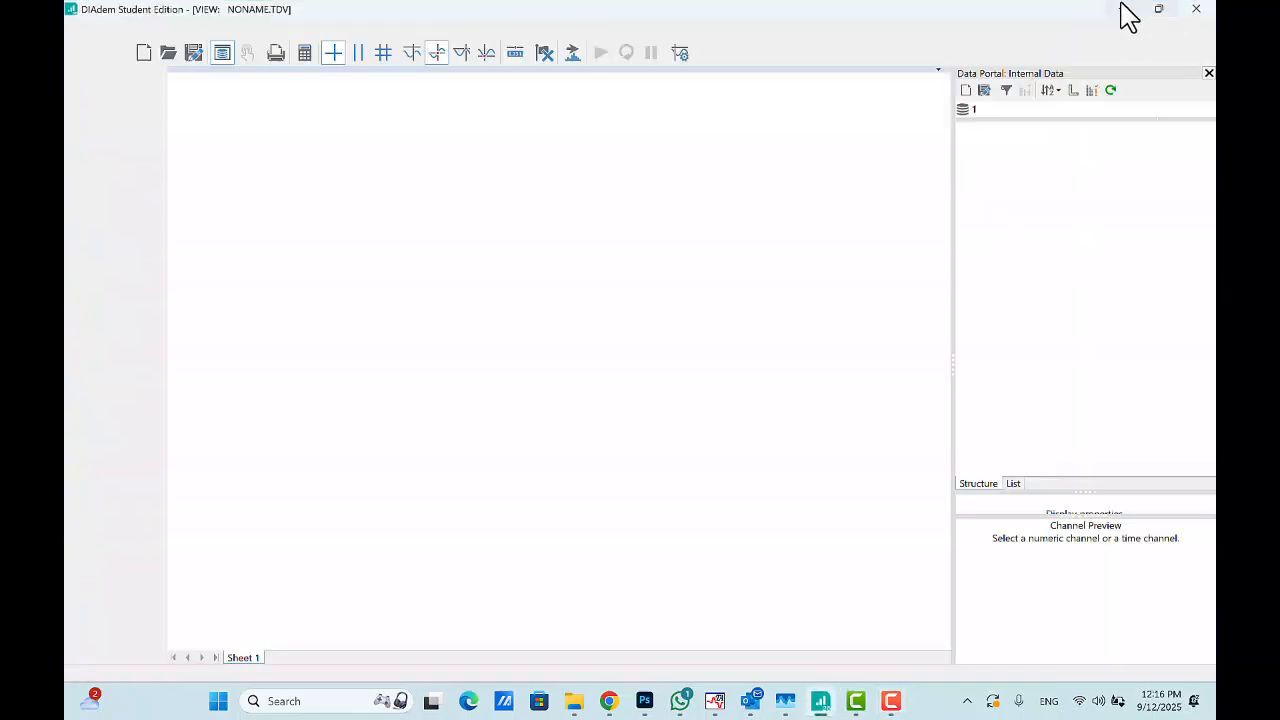
pyautogui.click(1155, 10)
pyautogui.click(915, 288)
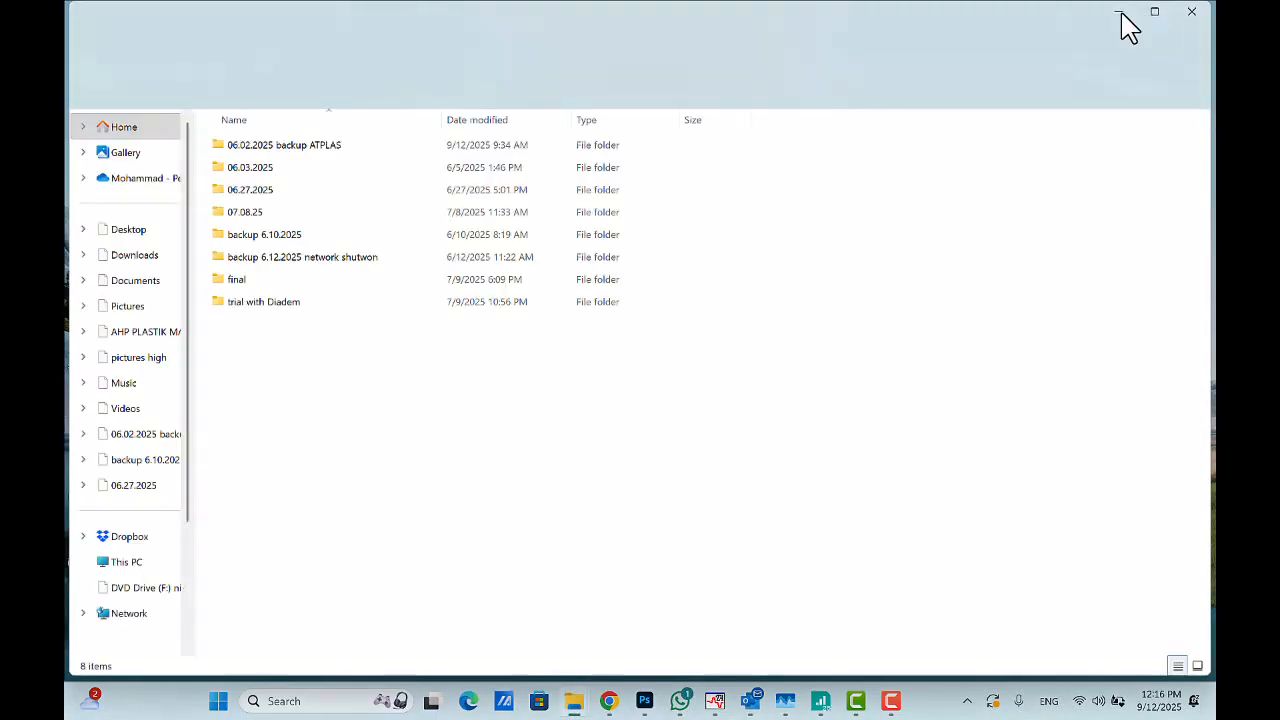
pyautogui.click(1119, 12)
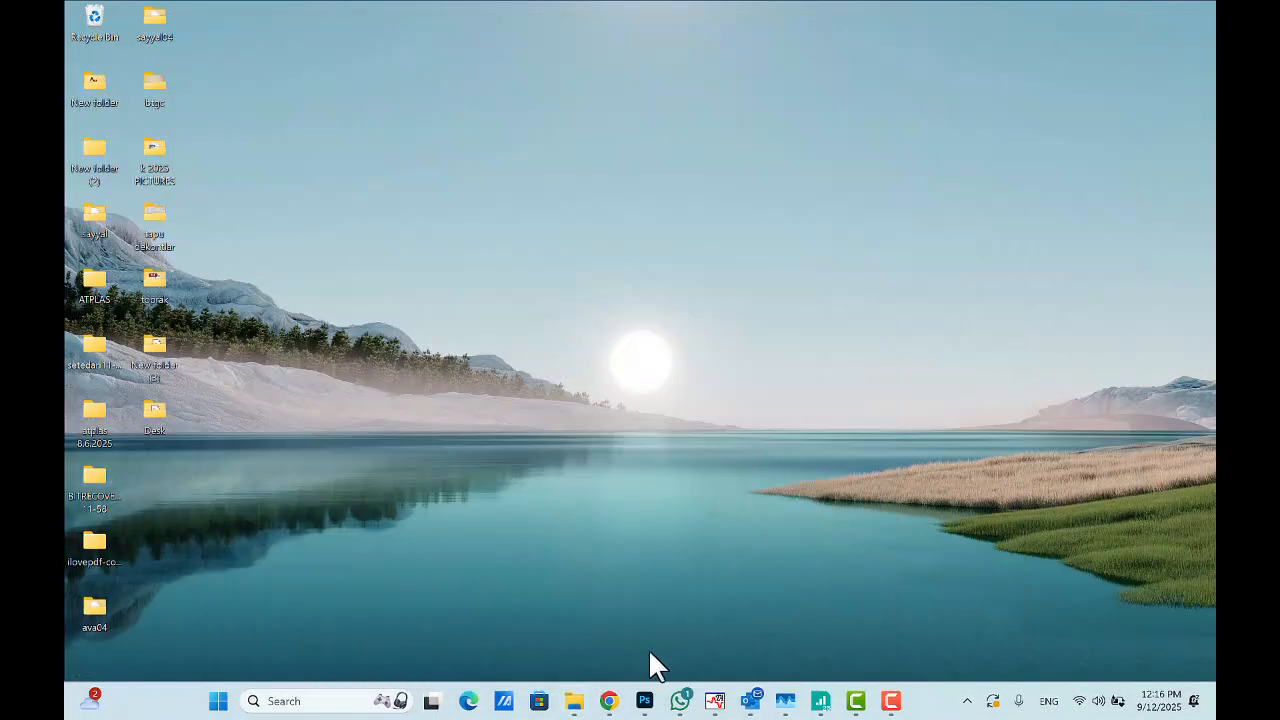
# - Browse the HYDRO TEST folder on drive C: to review its HYDRO tdms files
pyautogui.moveTo(575, 703)
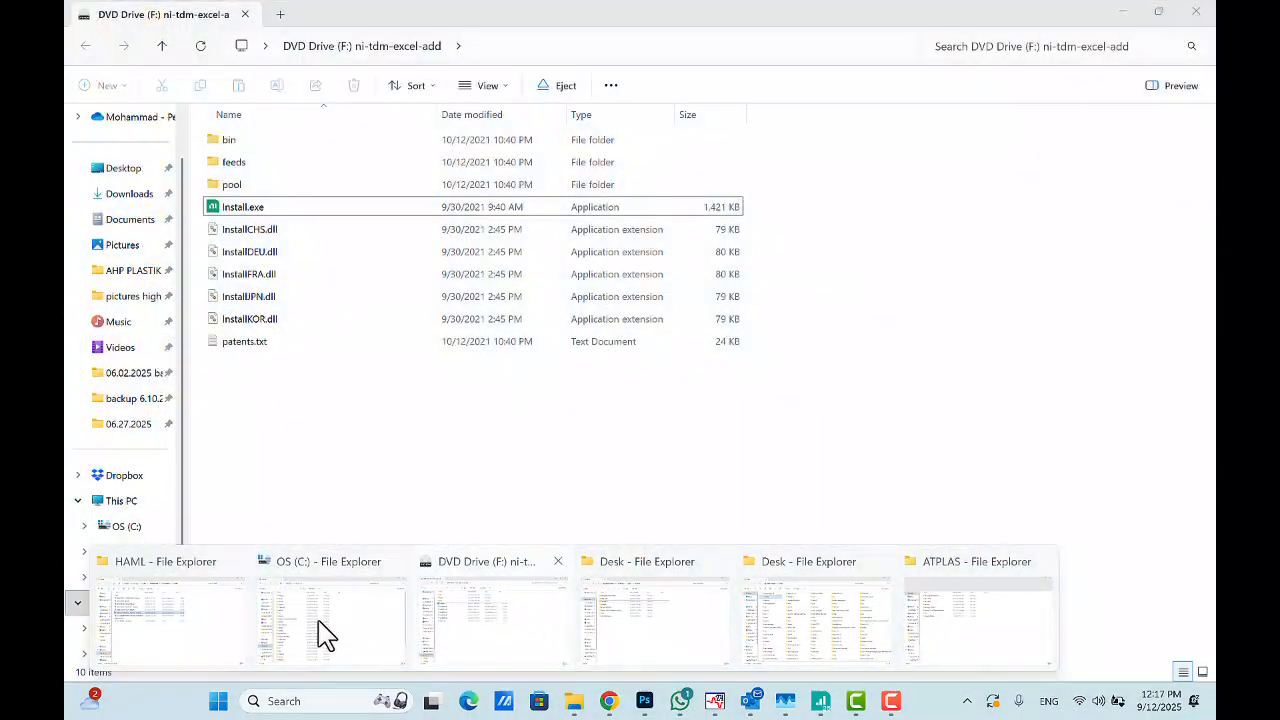
pyautogui.click(316, 634)
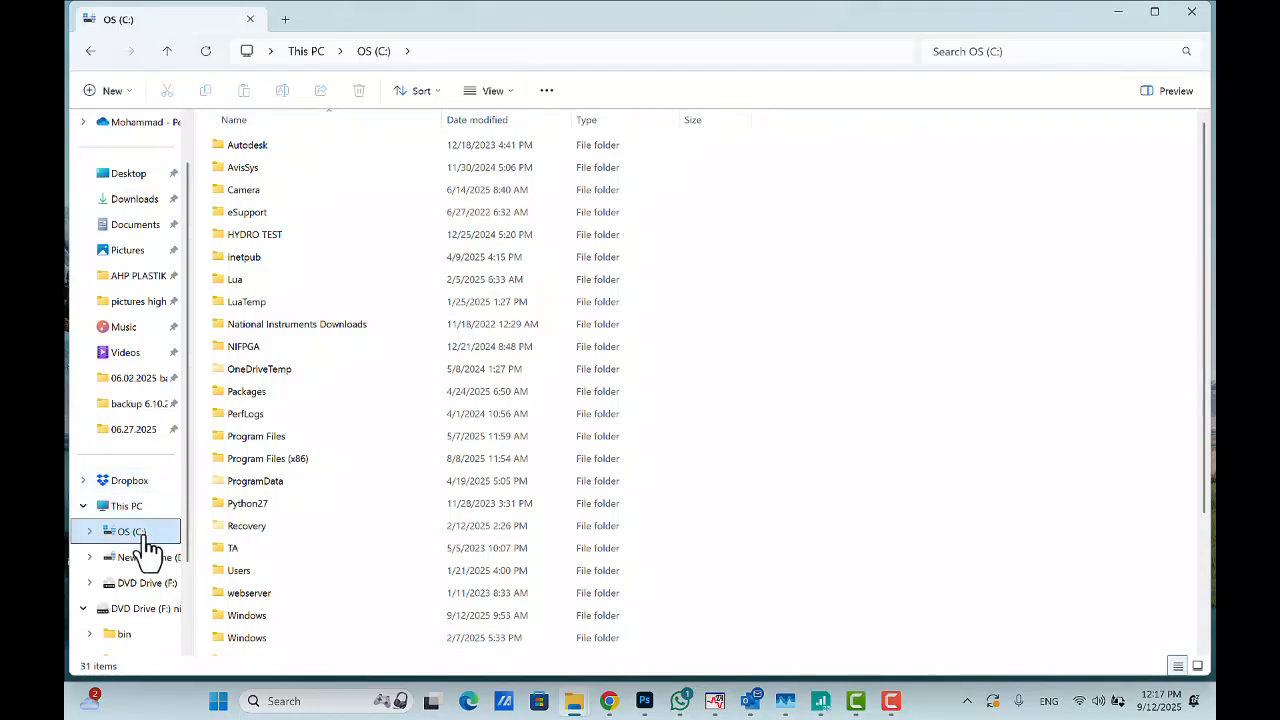
pyautogui.doubleClick(279, 246)
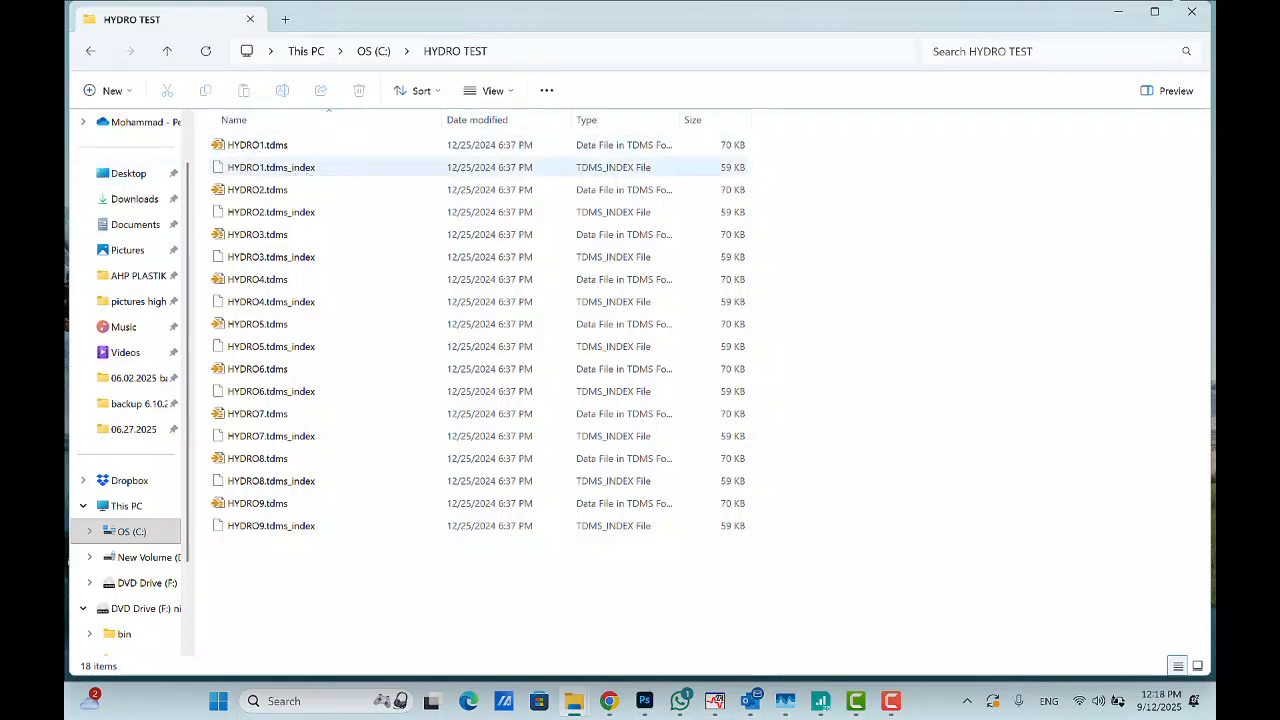
pyautogui.click(1118, 12)
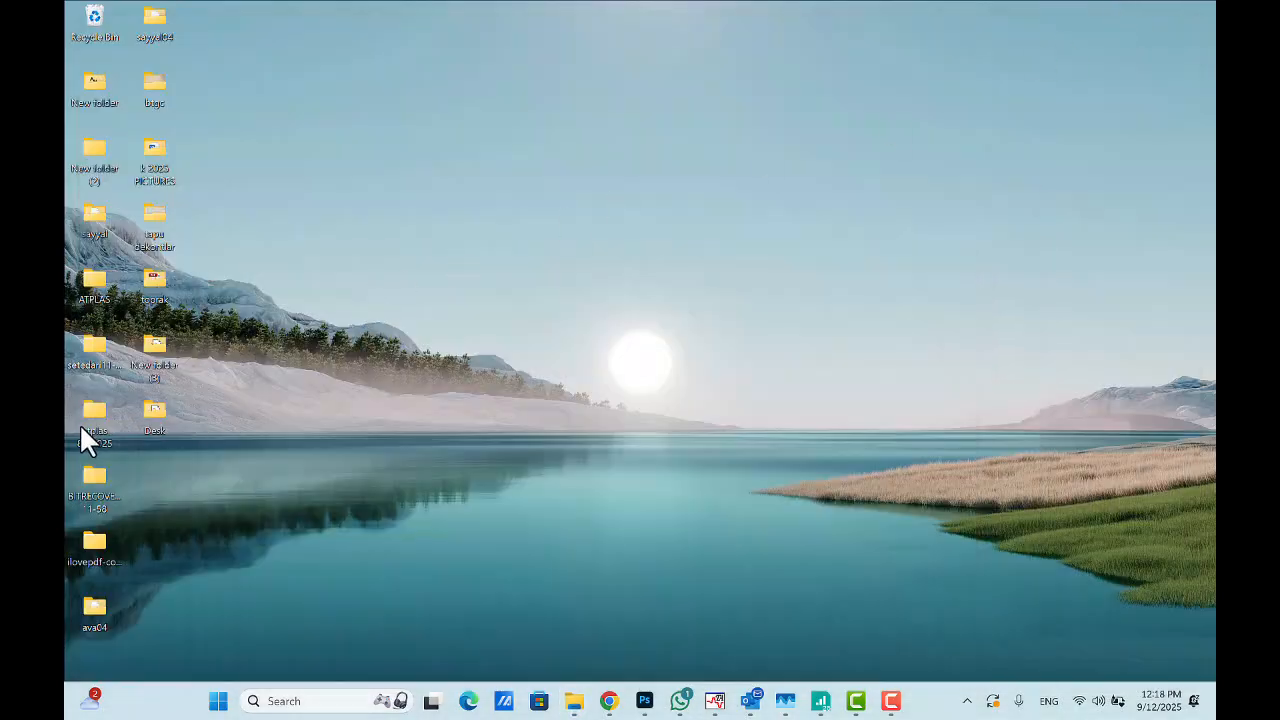
# - Browse the ATPLAS folder's 06.03.2025 and 06.27.2025 subfolders to compare their HYDRO tdms files
pyautogui.doubleClick(94, 282)
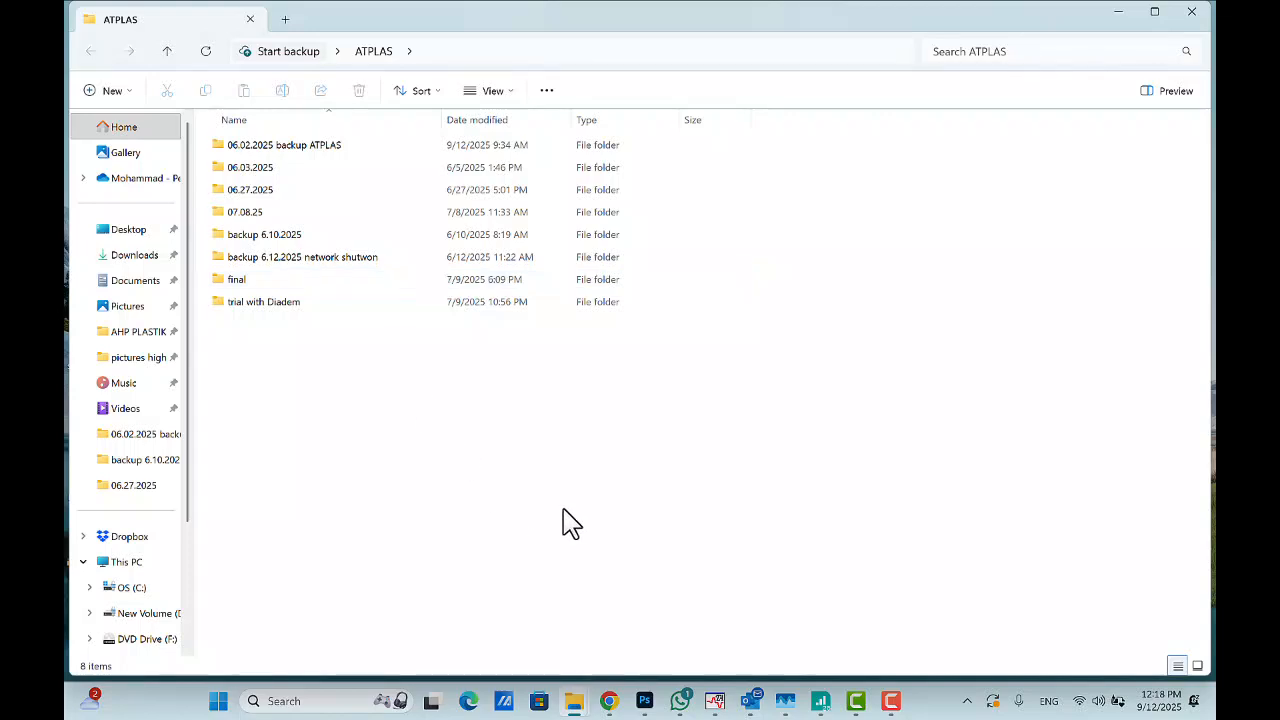
pyautogui.doubleClick(255, 168)
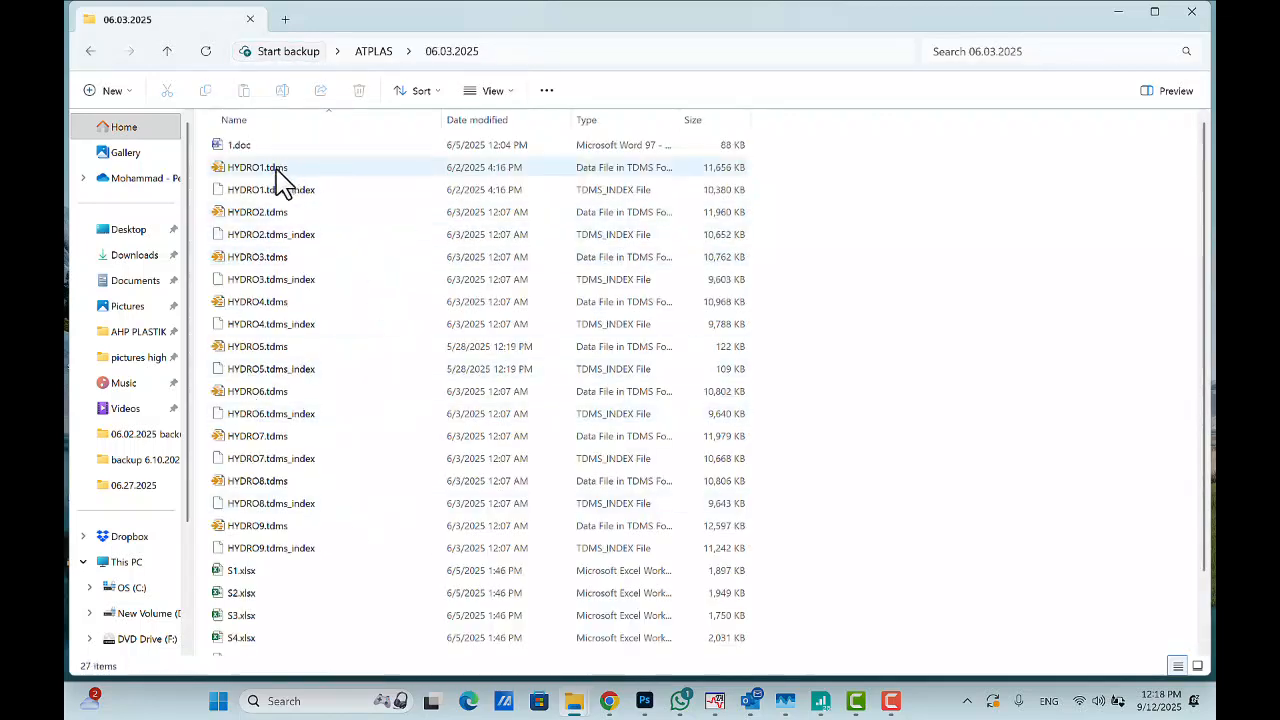
pyautogui.click(94, 54)
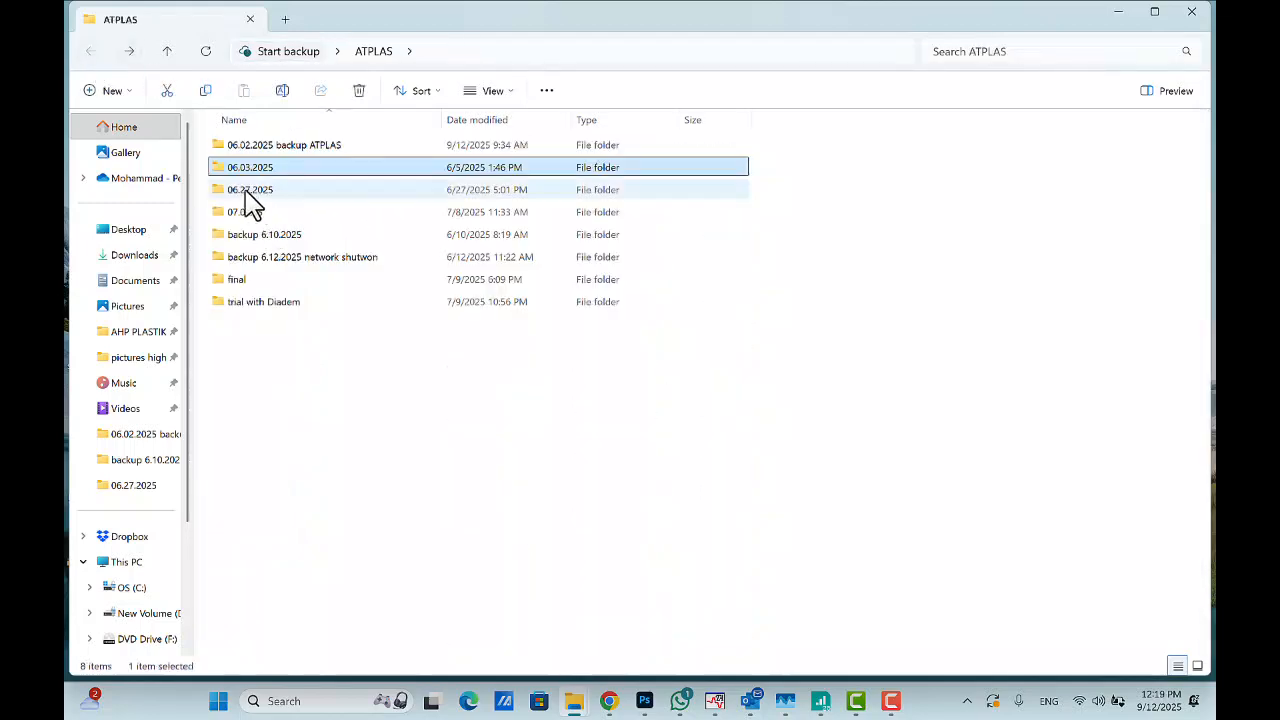
pyautogui.doubleClick(246, 191)
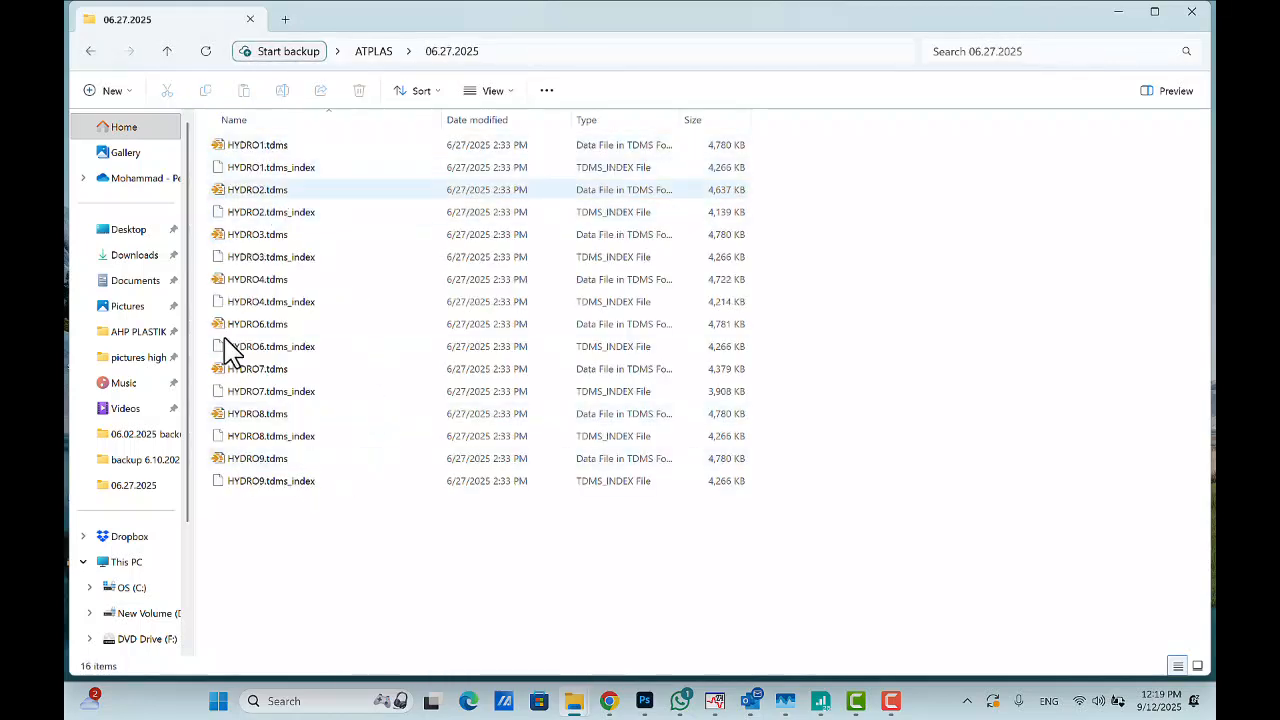
pyautogui.click(90, 51)
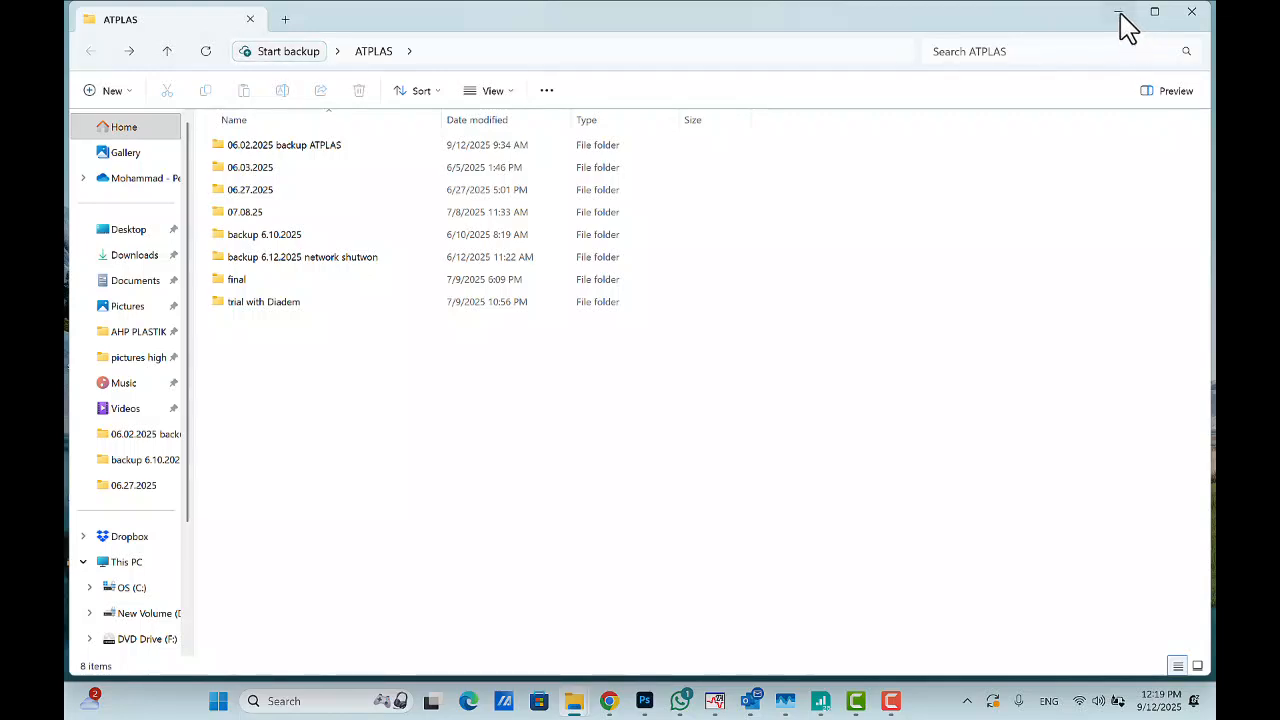
# - Bring DIAdem forward, start opening a data file, and browse to the Desktop ATPLAS 06.03.2025 folder
pyautogui.click(822, 705)
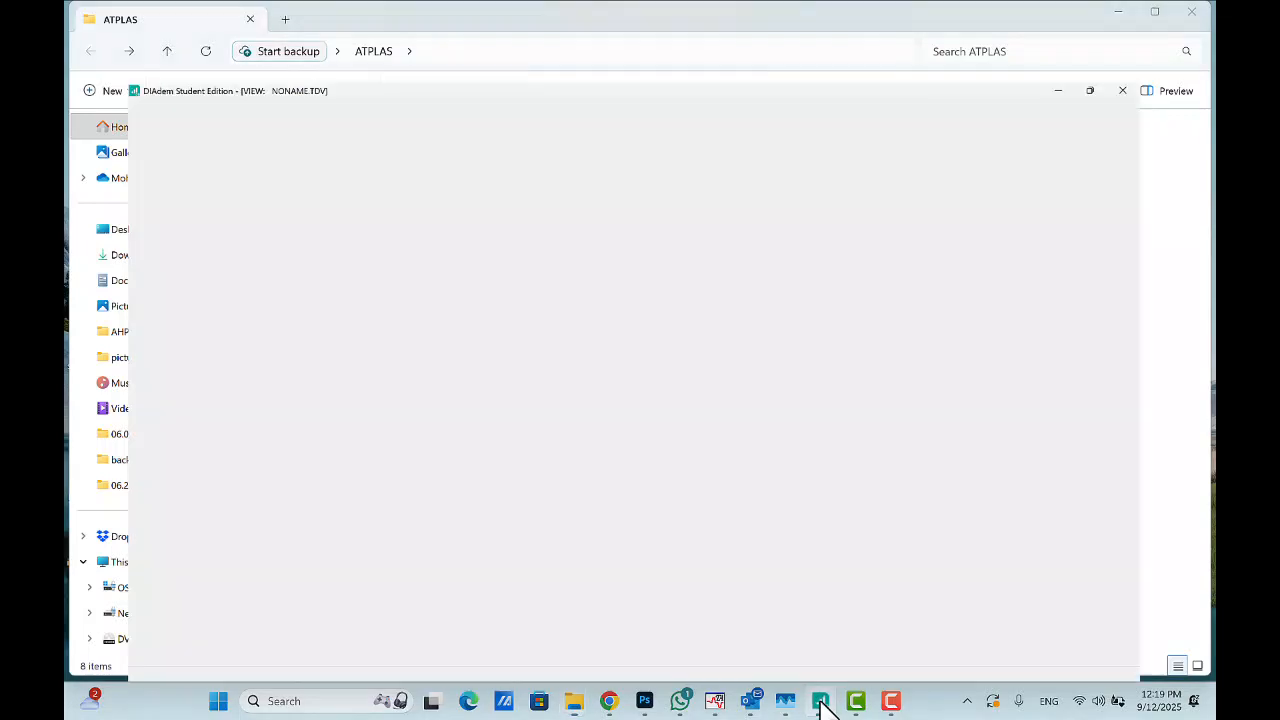
pyautogui.click(100, 50)
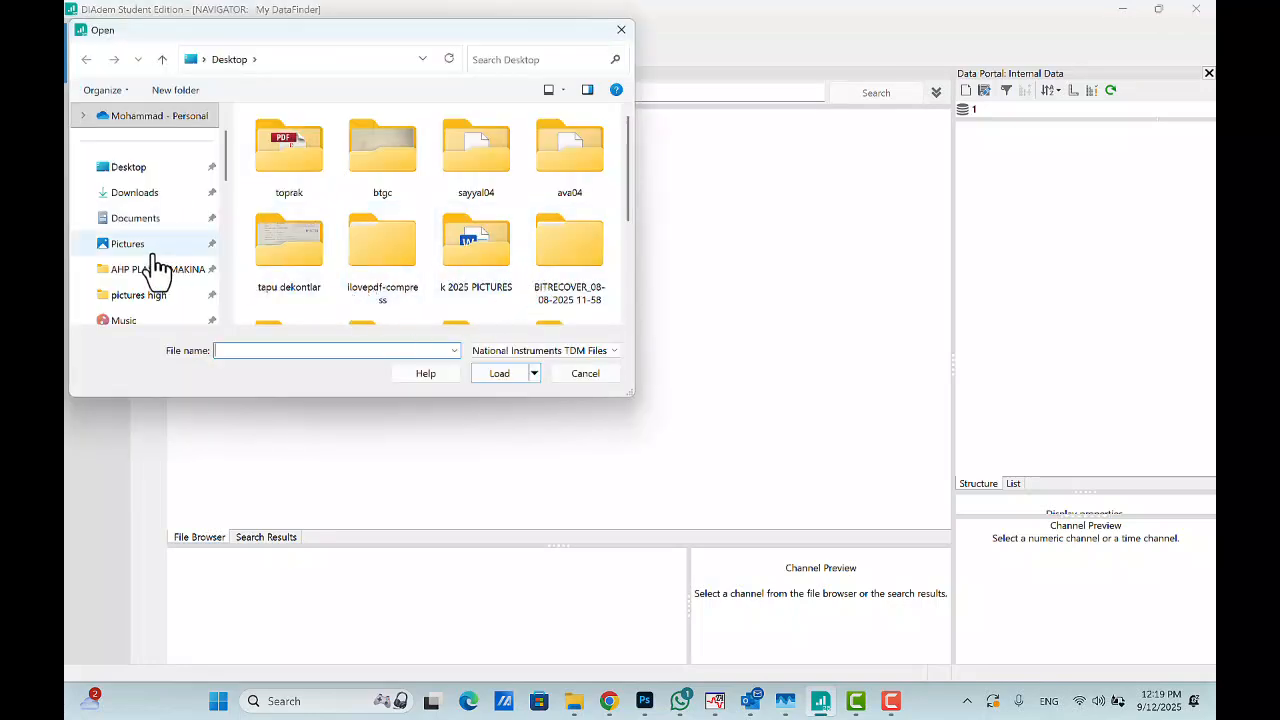
pyautogui.click(140, 170)
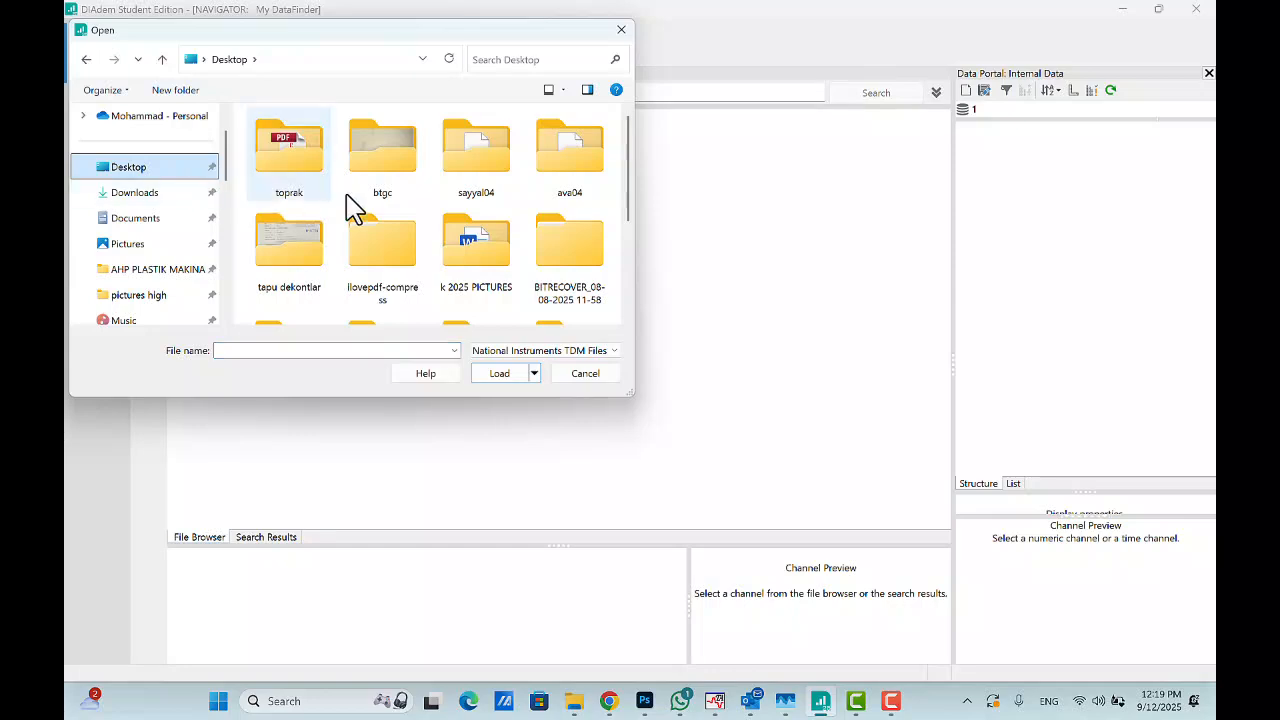
pyautogui.click(412, 190)
pyautogui.press('a')
pyautogui.press('a')
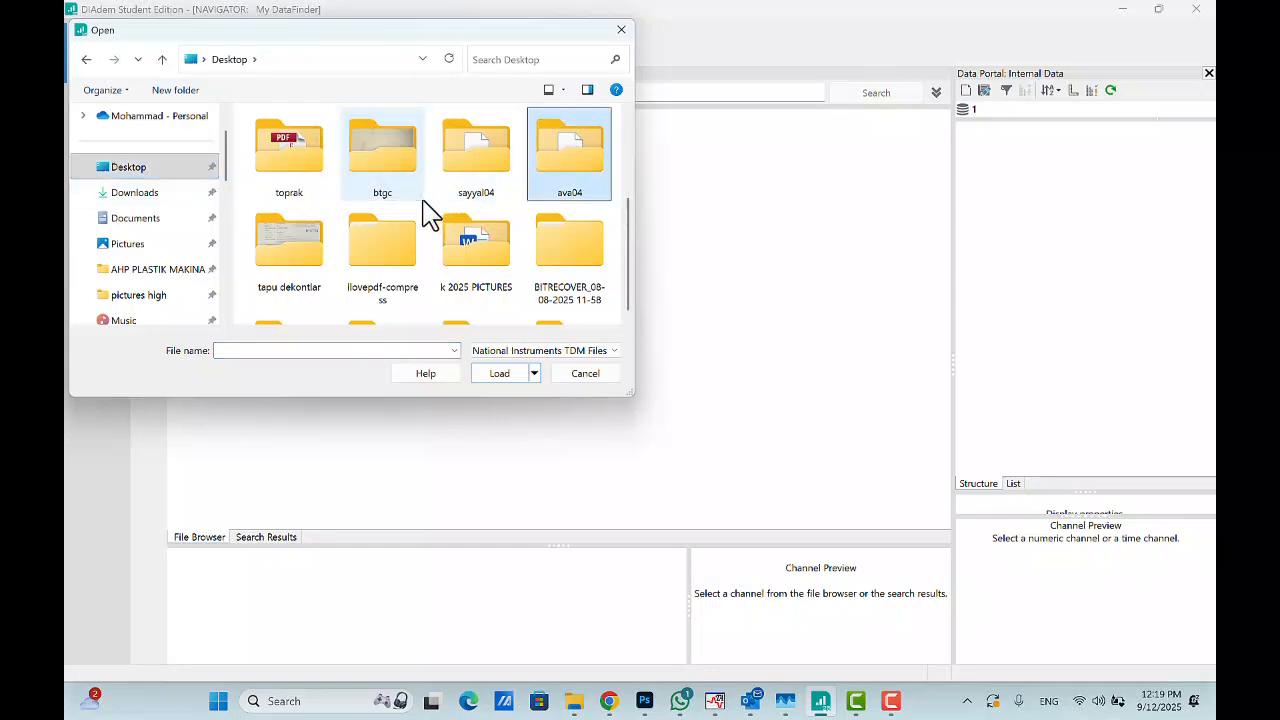
pyautogui.doubleClick(570, 210)
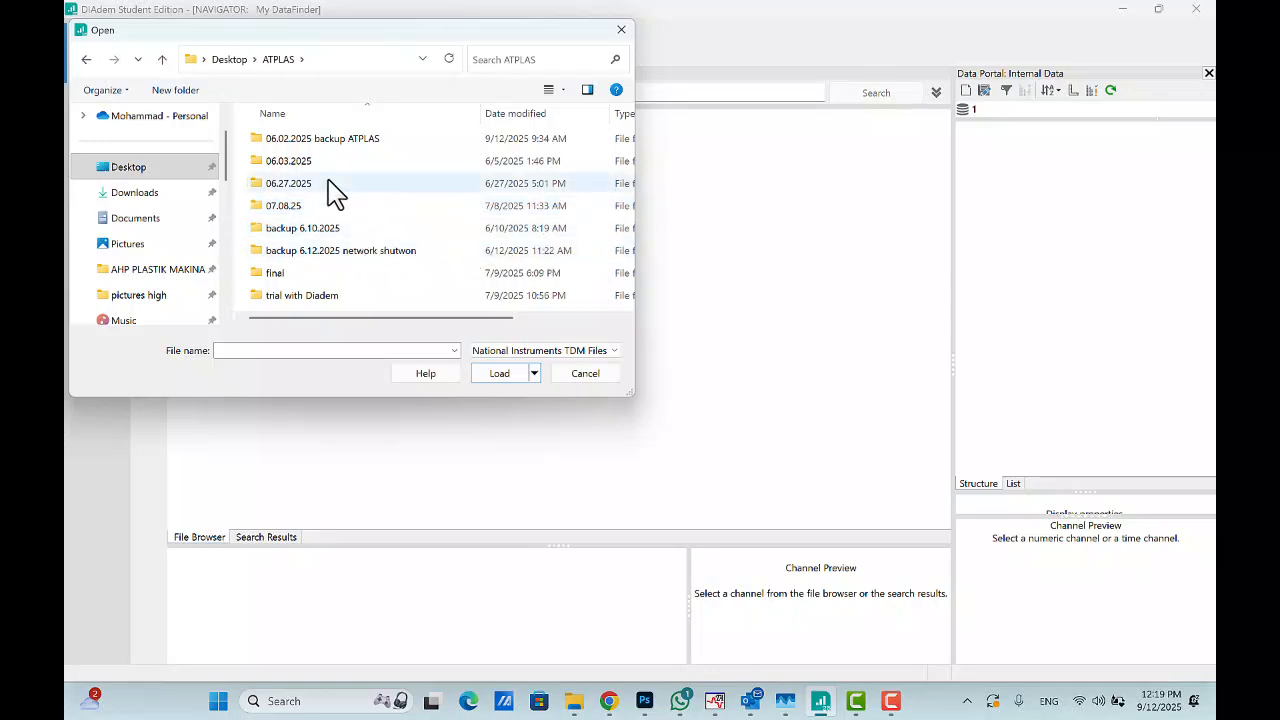
pyautogui.click(288, 162)
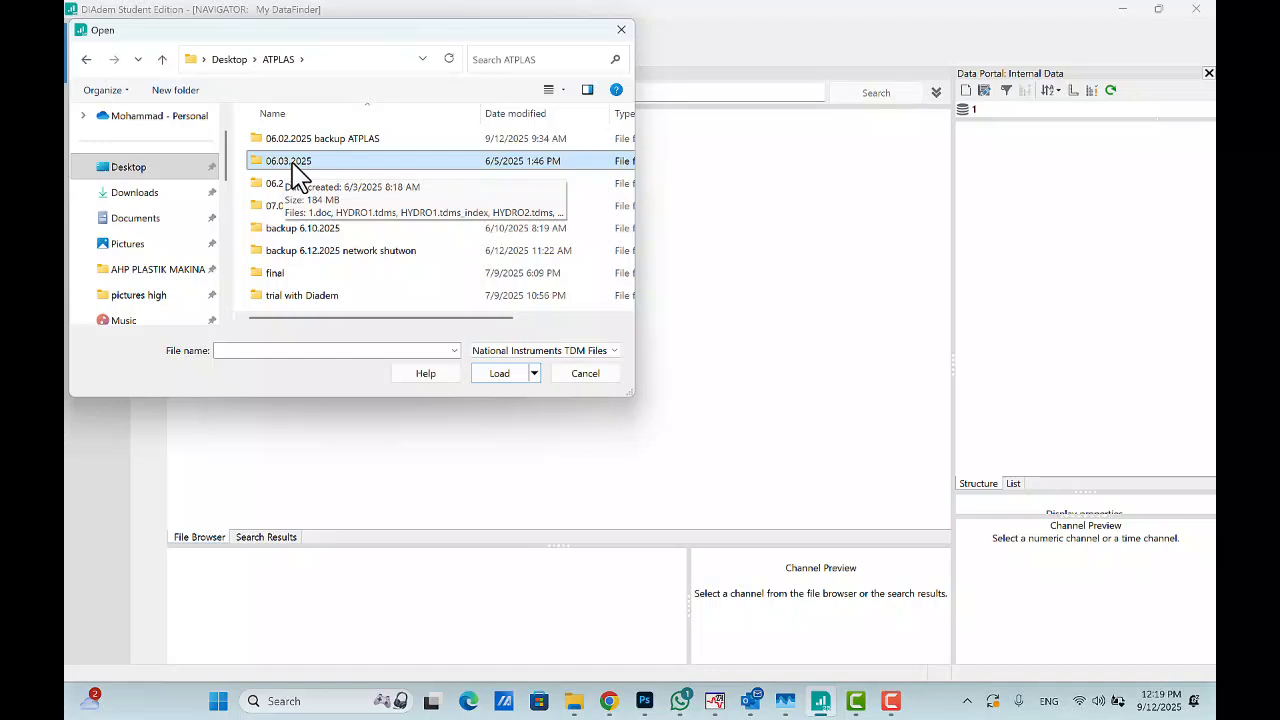
pyautogui.doubleClick(292, 165)
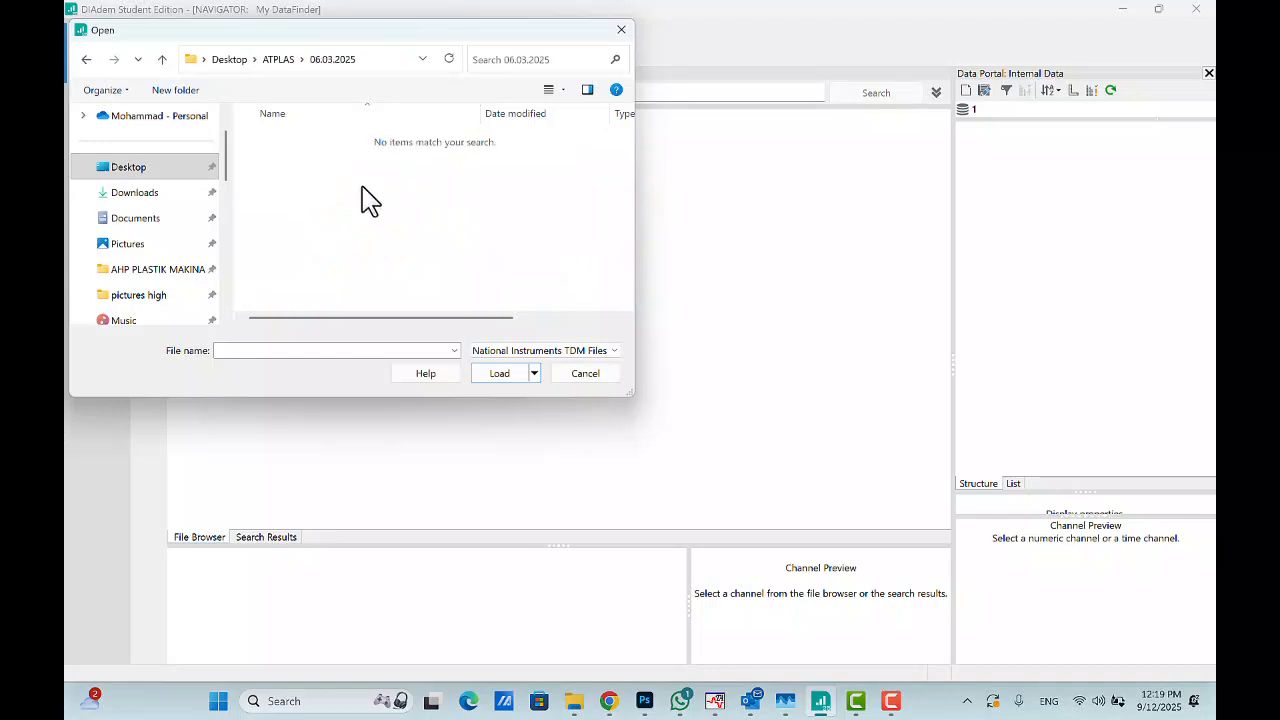
# - Set the file type to National Instruments TDM Streaming (*.tdms) and load HYDRO1.tdms
pyautogui.click(549, 352)
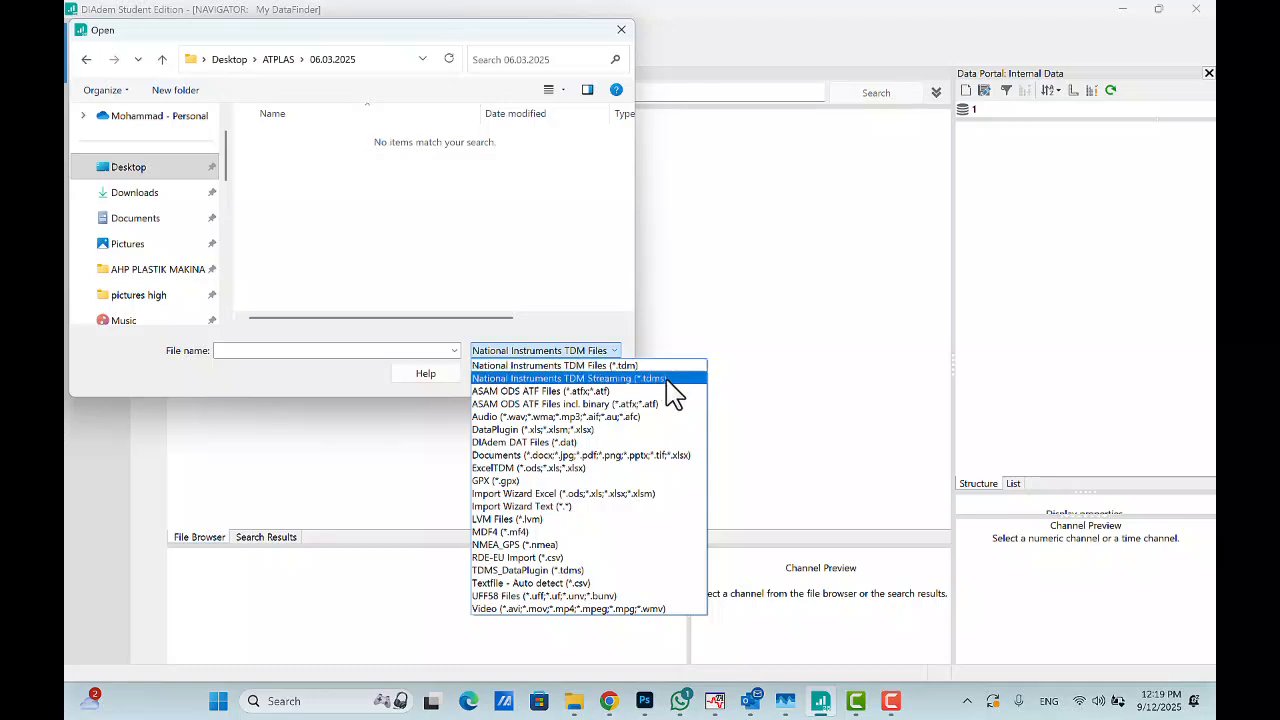
pyautogui.click(657, 381)
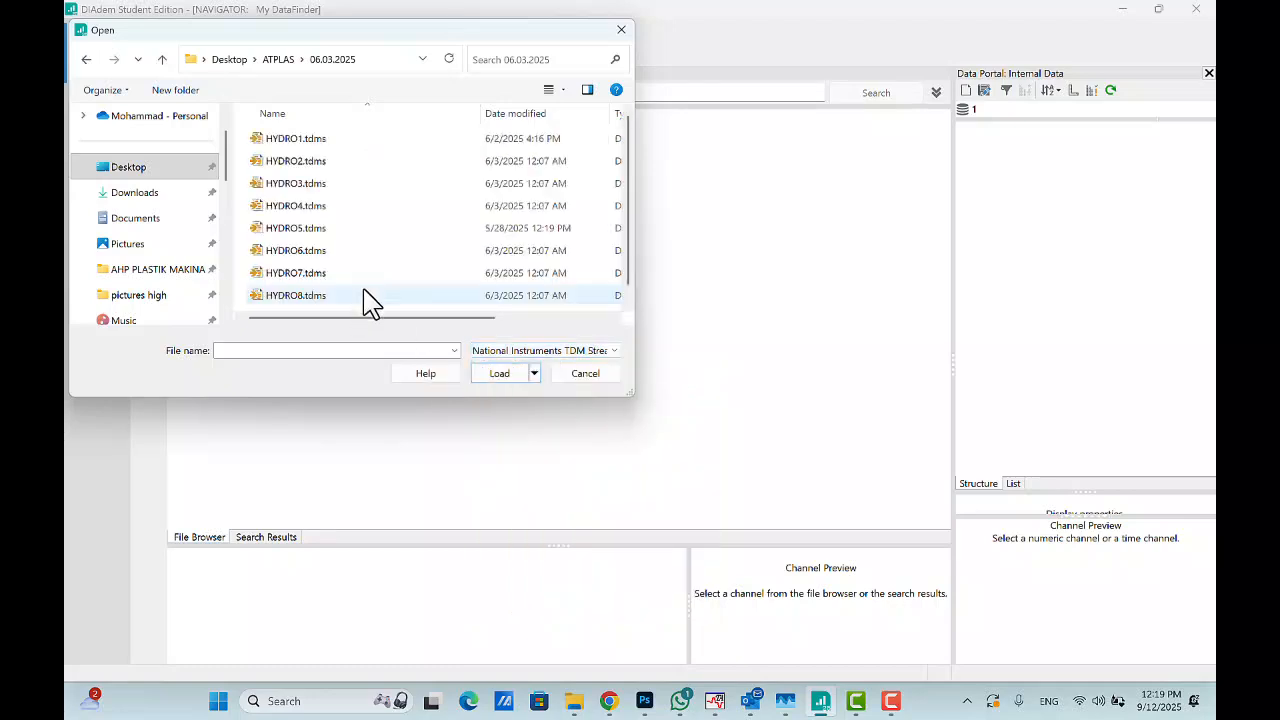
pyautogui.click(312, 141)
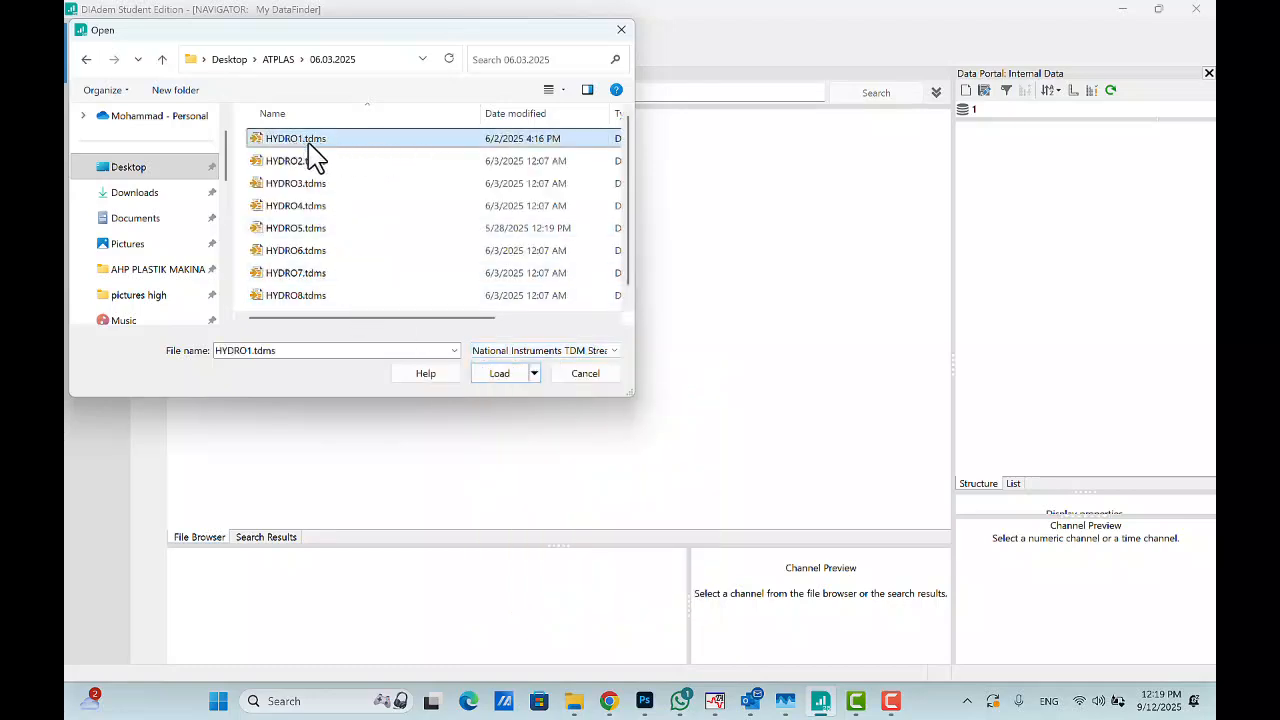
pyautogui.click(502, 375)
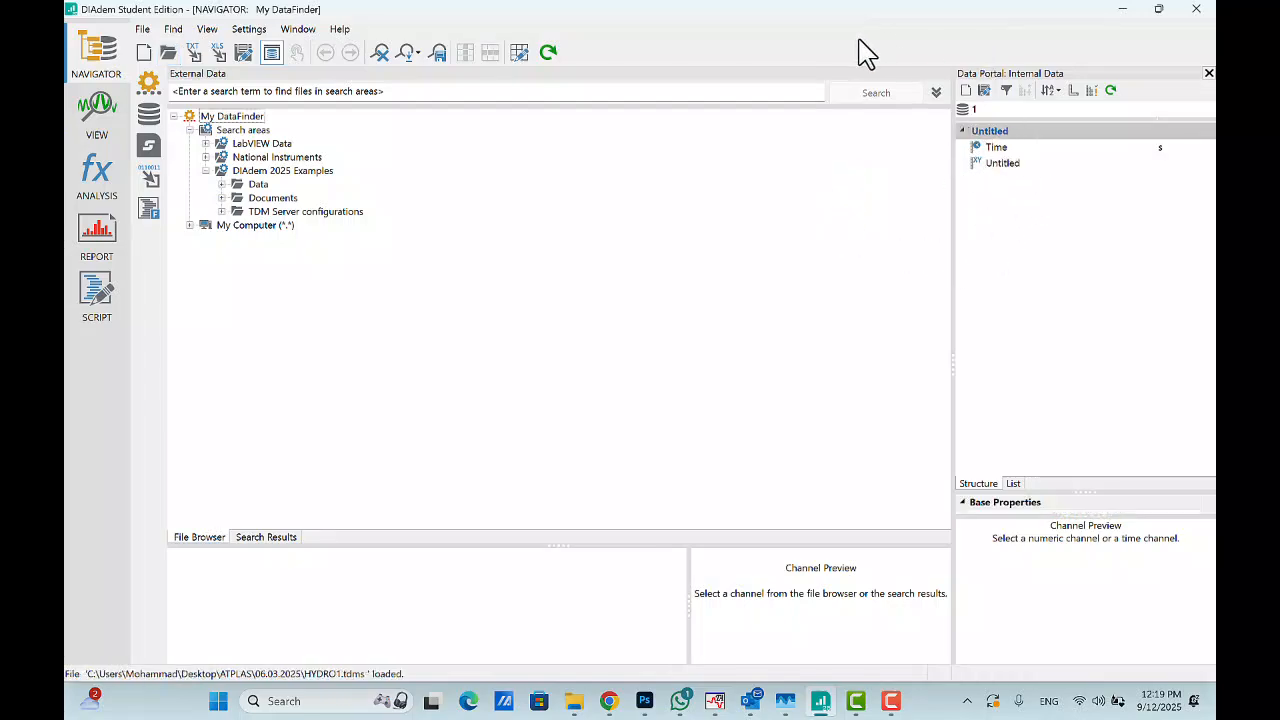
# - Load HYDRO1.tdms from the ATPLAS 06.27.2025 folder as a TDM Streaming file
pyautogui.click(171, 56)
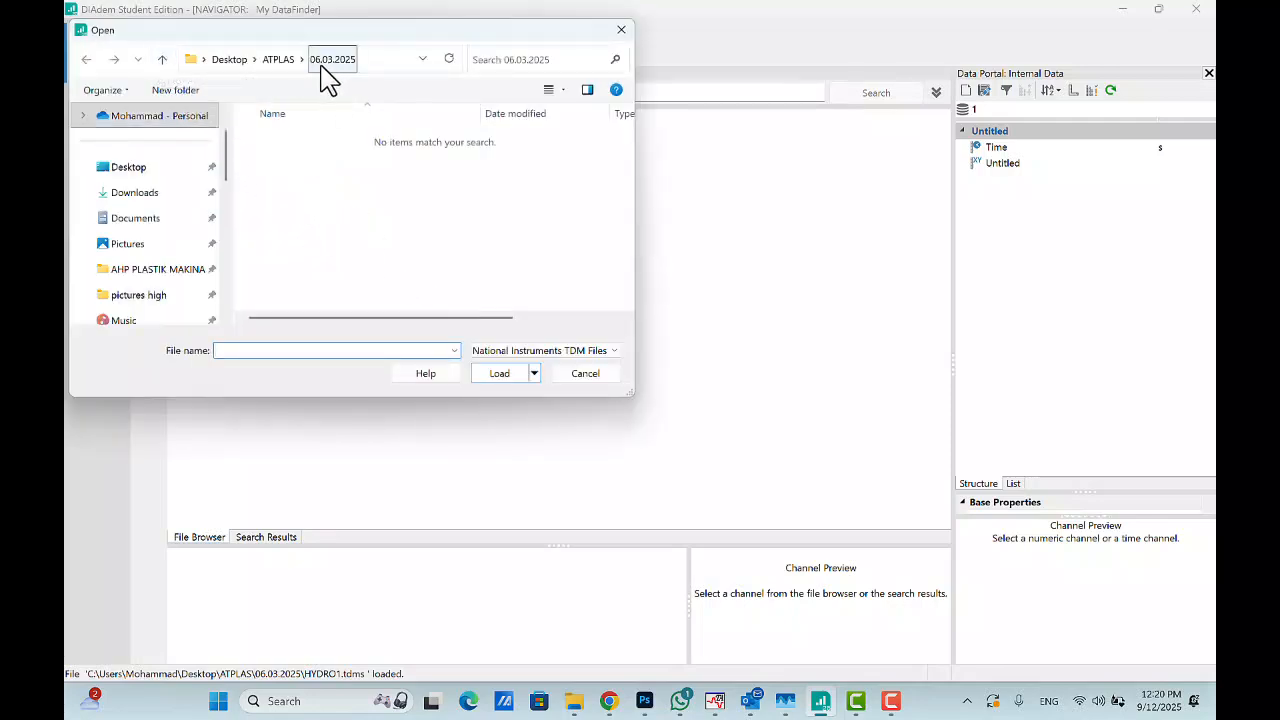
pyautogui.click(162, 60)
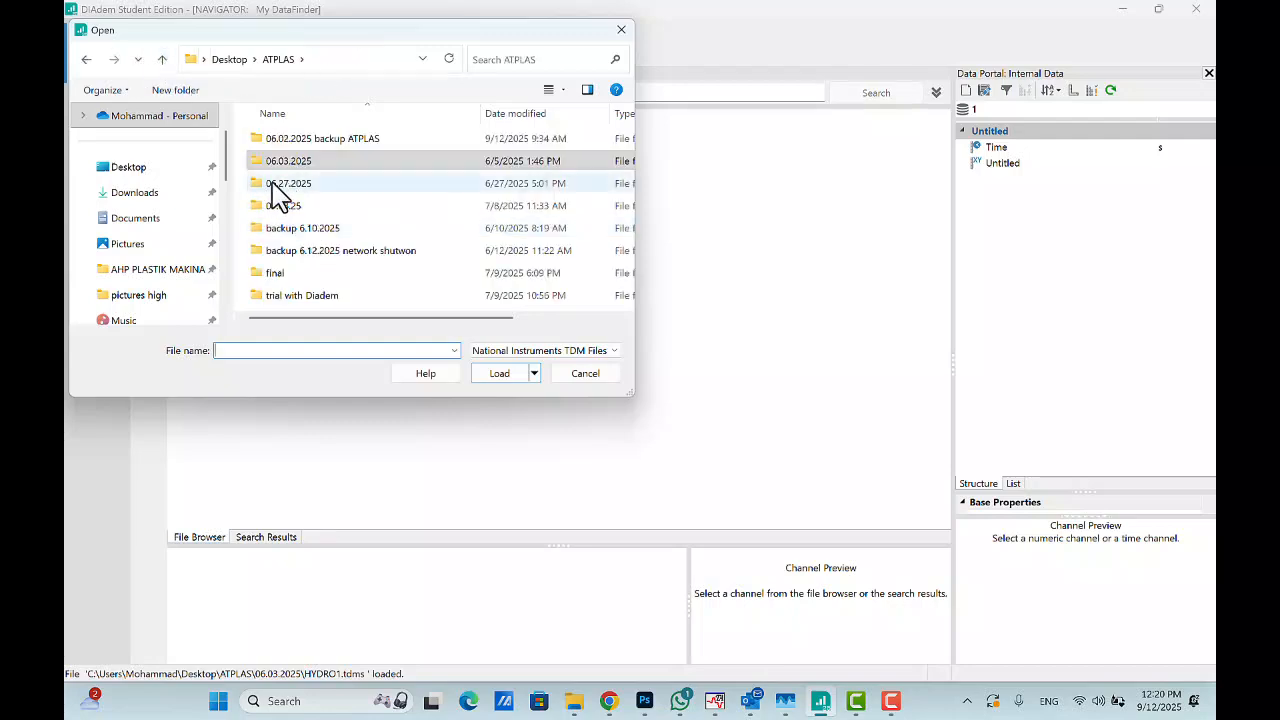
pyautogui.doubleClick(290, 188)
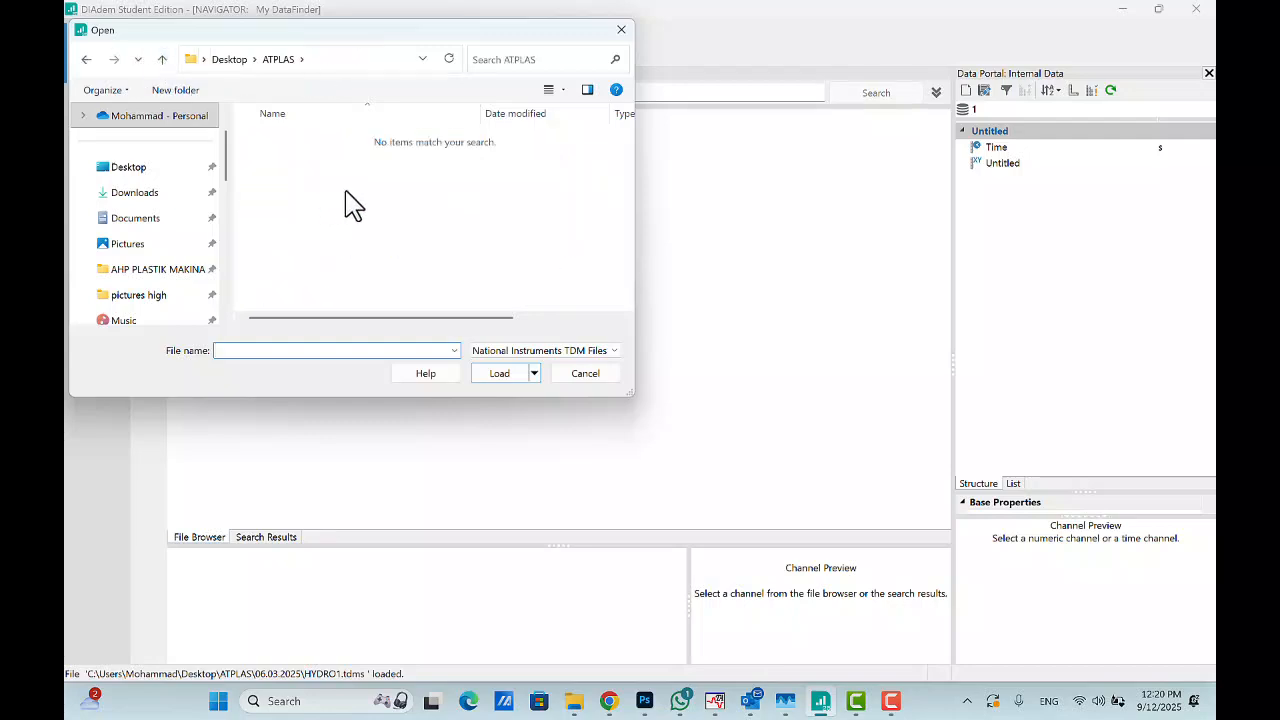
pyautogui.click(550, 352)
pyautogui.click(555, 375)
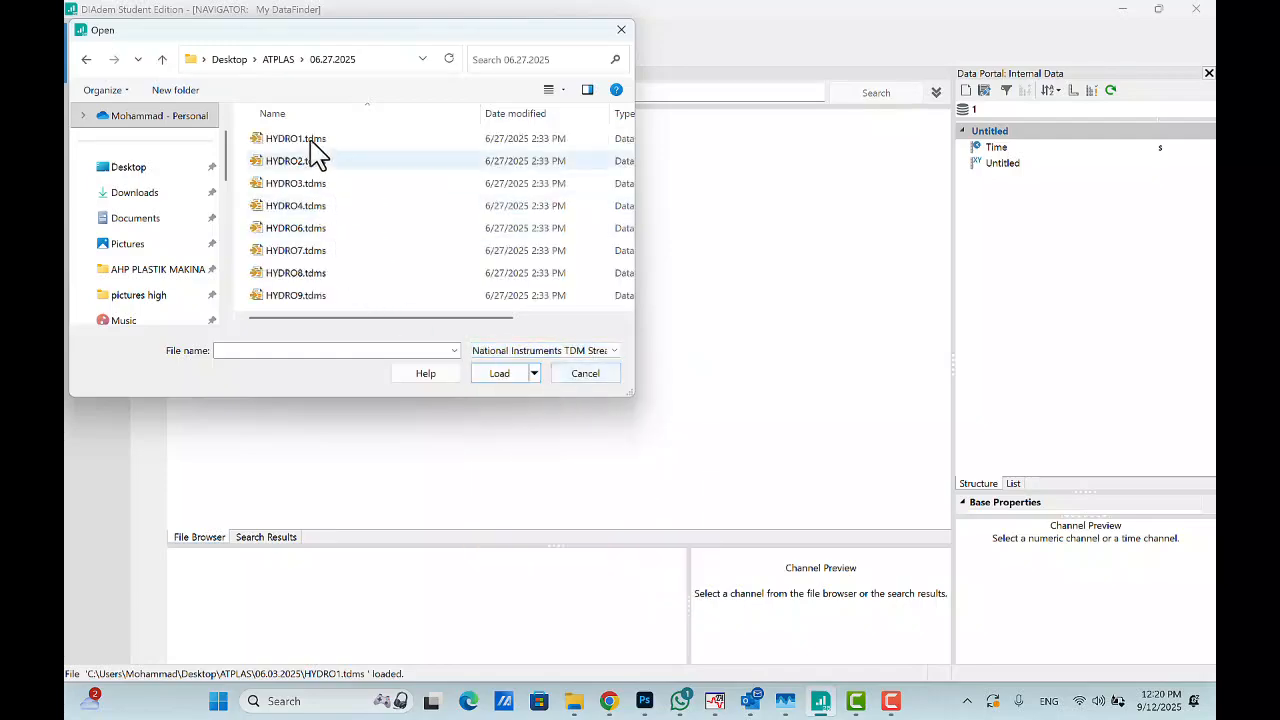
pyautogui.click(305, 140)
pyautogui.click(518, 367)
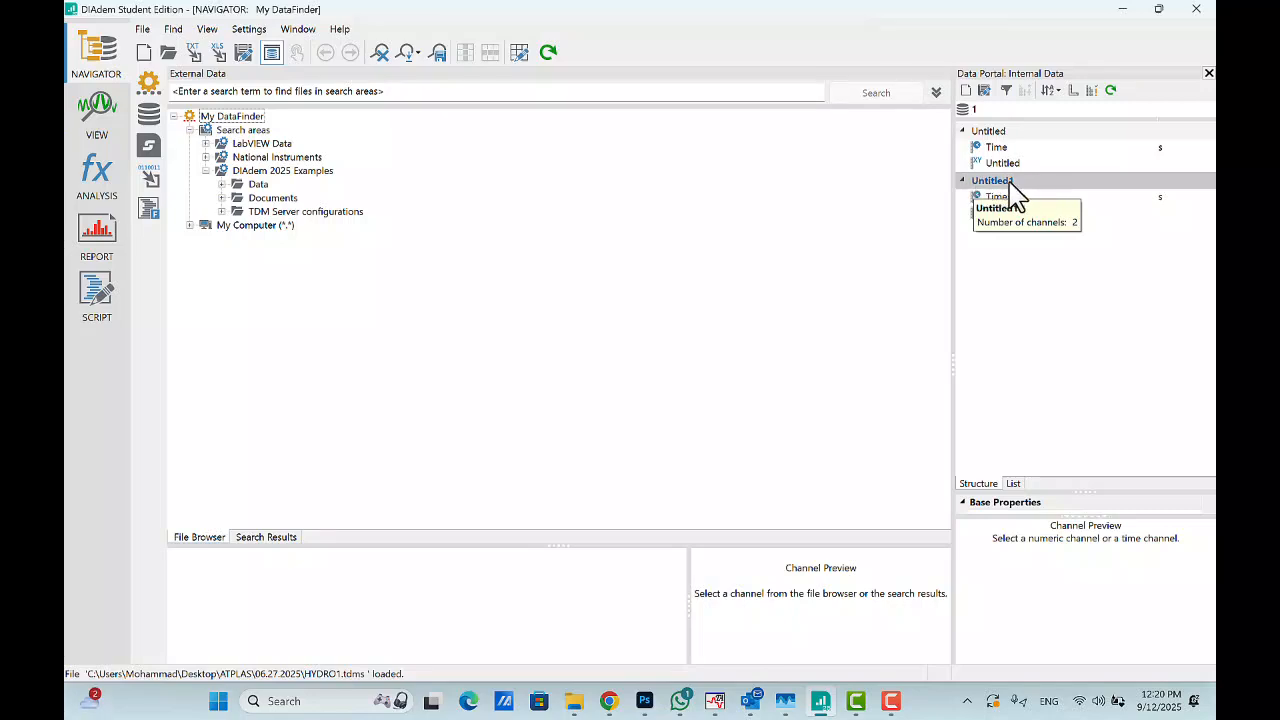
# - Switch to VIEW and drop the first Untitled group onto the worksheet as a 2D Axis System
pyautogui.click(93, 124)
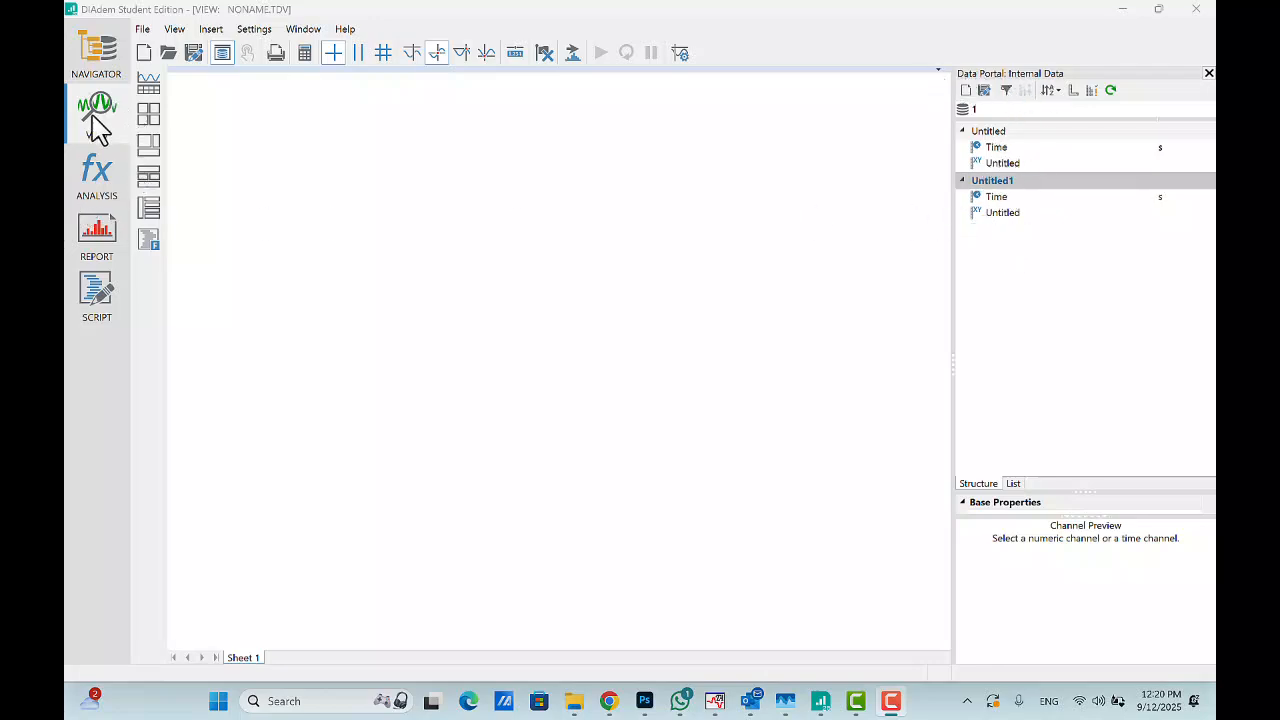
pyautogui.click(1000, 132)
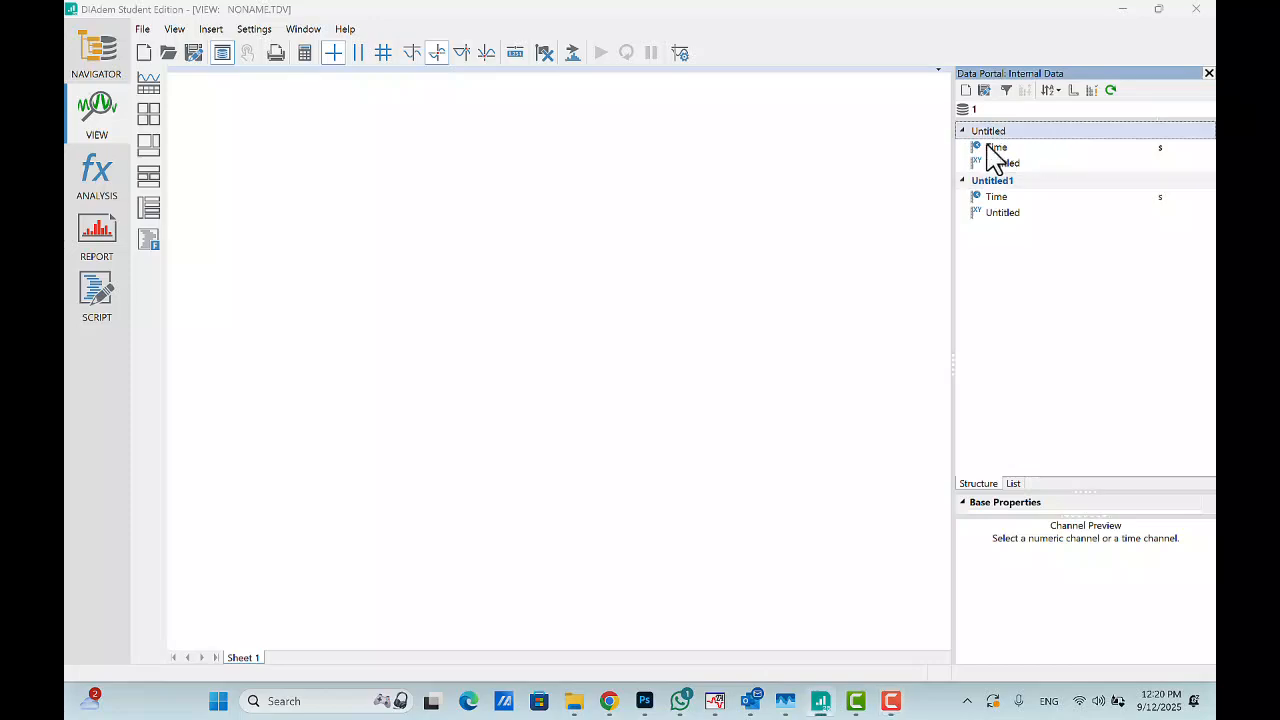
pyautogui.click(149, 88)
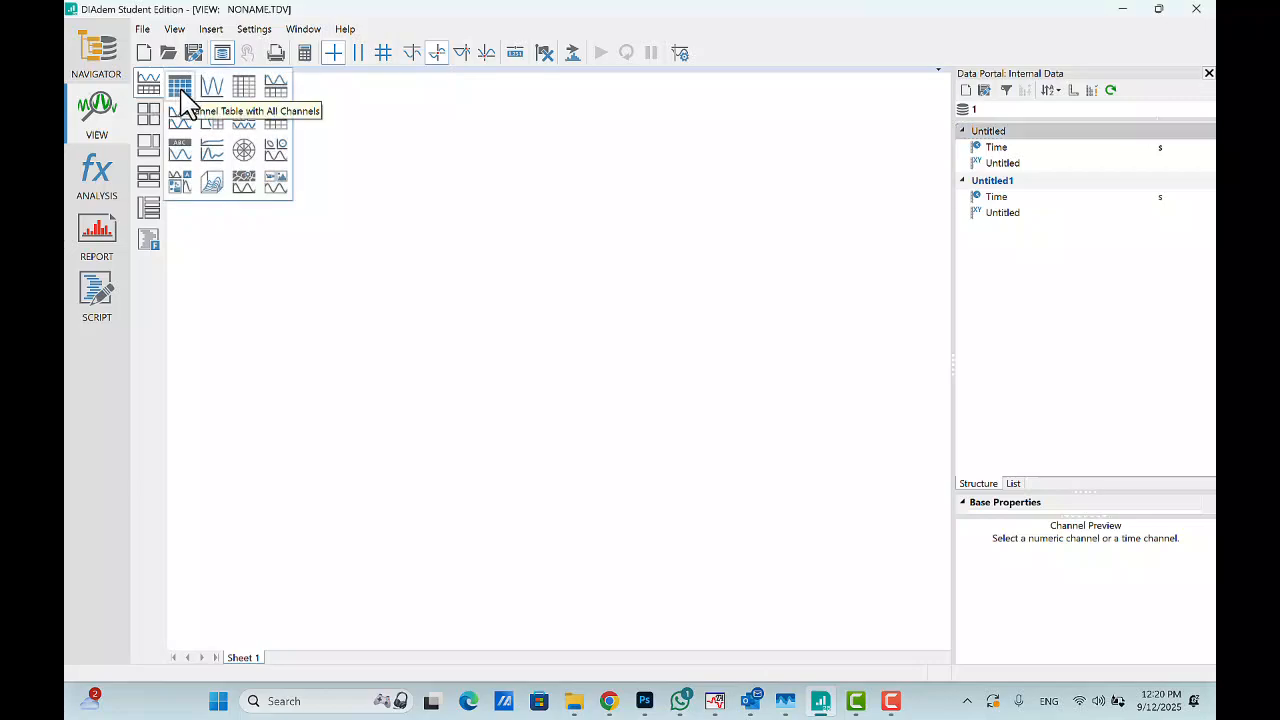
pyautogui.click(443, 178)
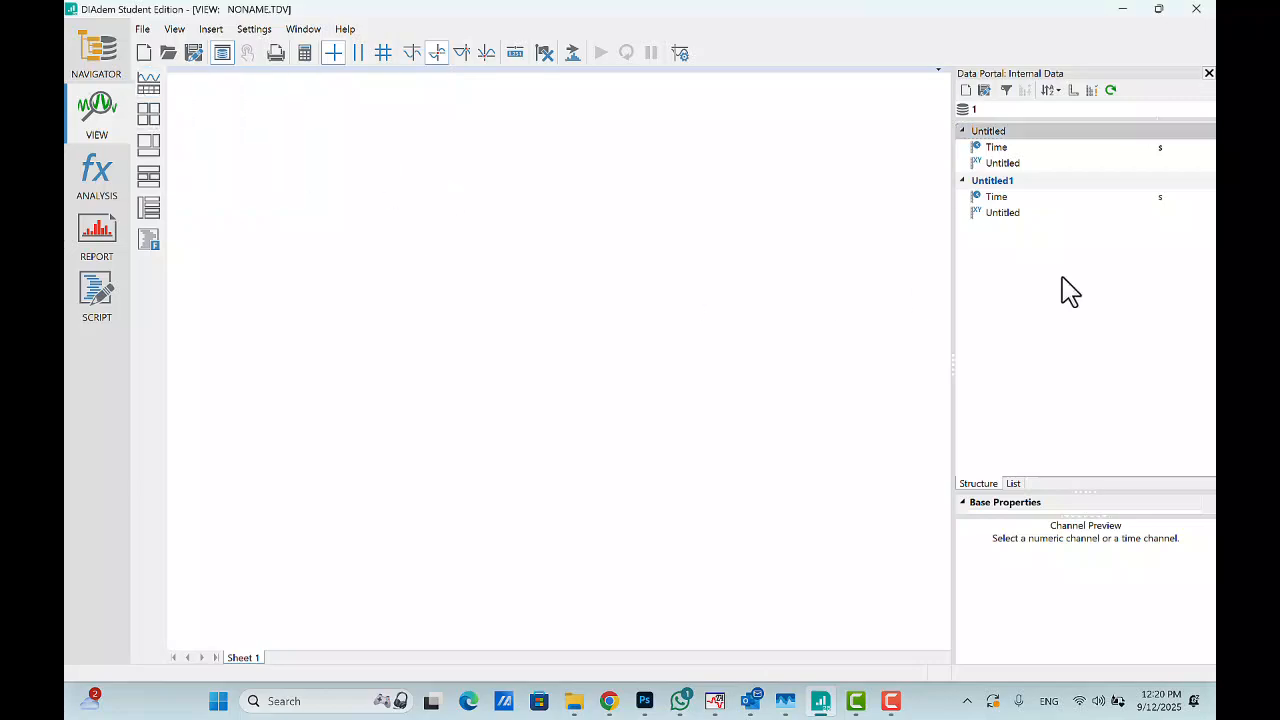
pyautogui.click(992, 134)
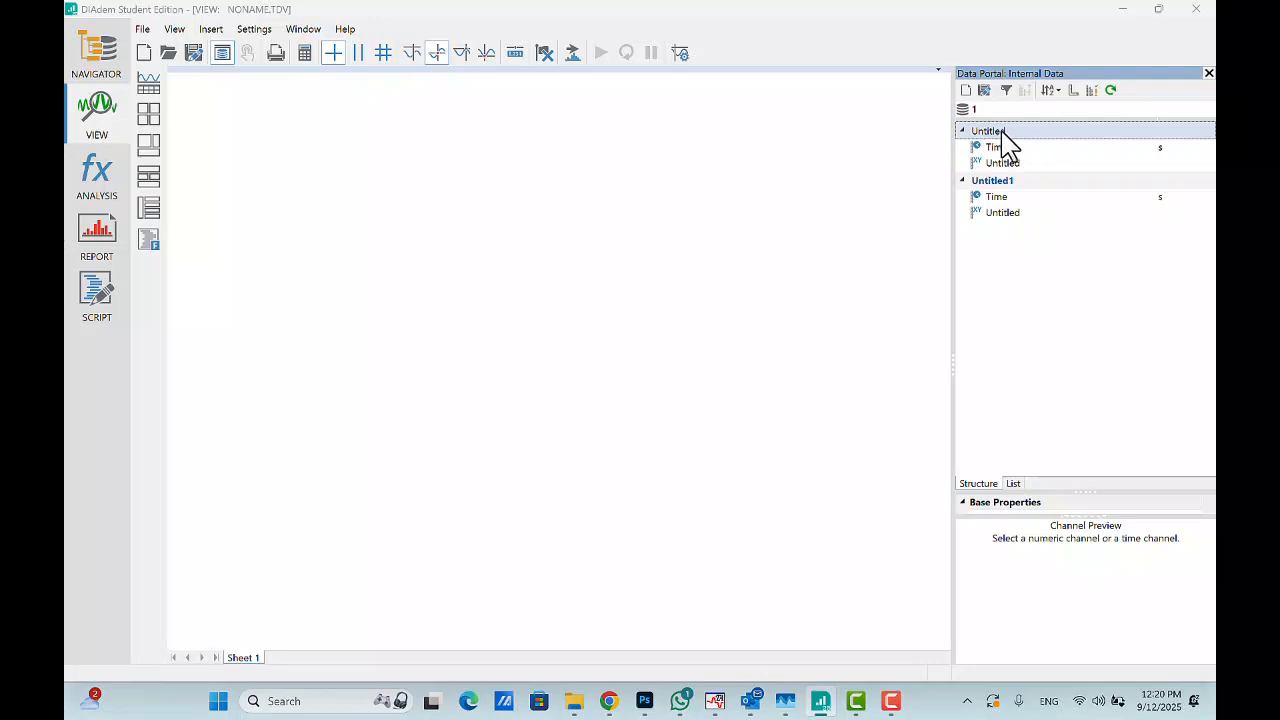
pyautogui.moveTo(1005, 140); pyautogui.dragTo(543, 217)
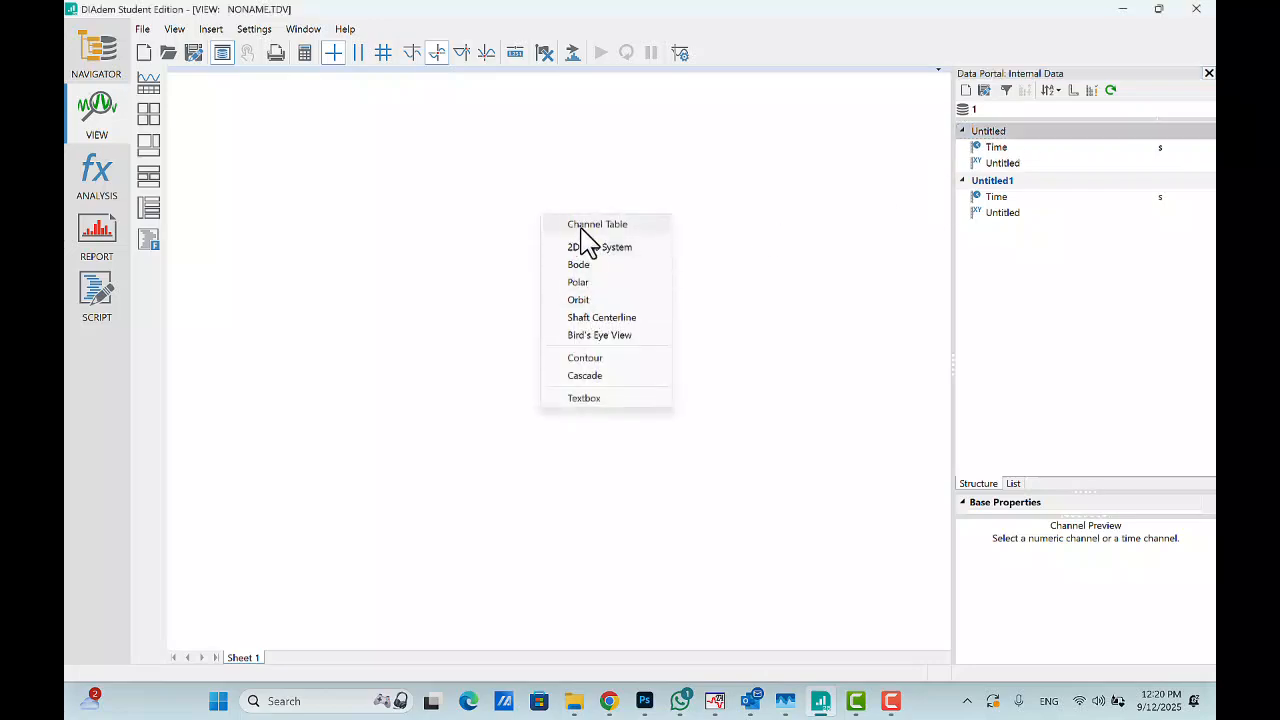
pyautogui.click(599, 250)
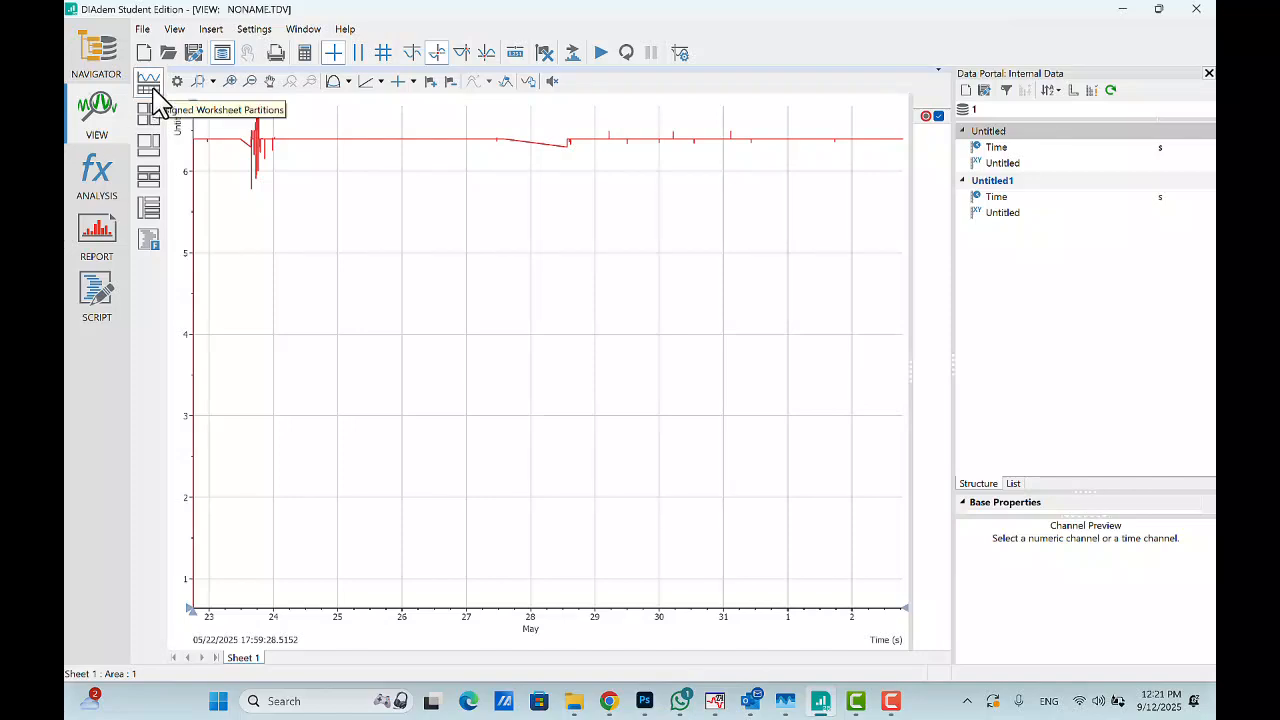
# - Add two worksheets: one with a chart above a selected-channels table, and one with a table of all channels
pyautogui.click(149, 84)
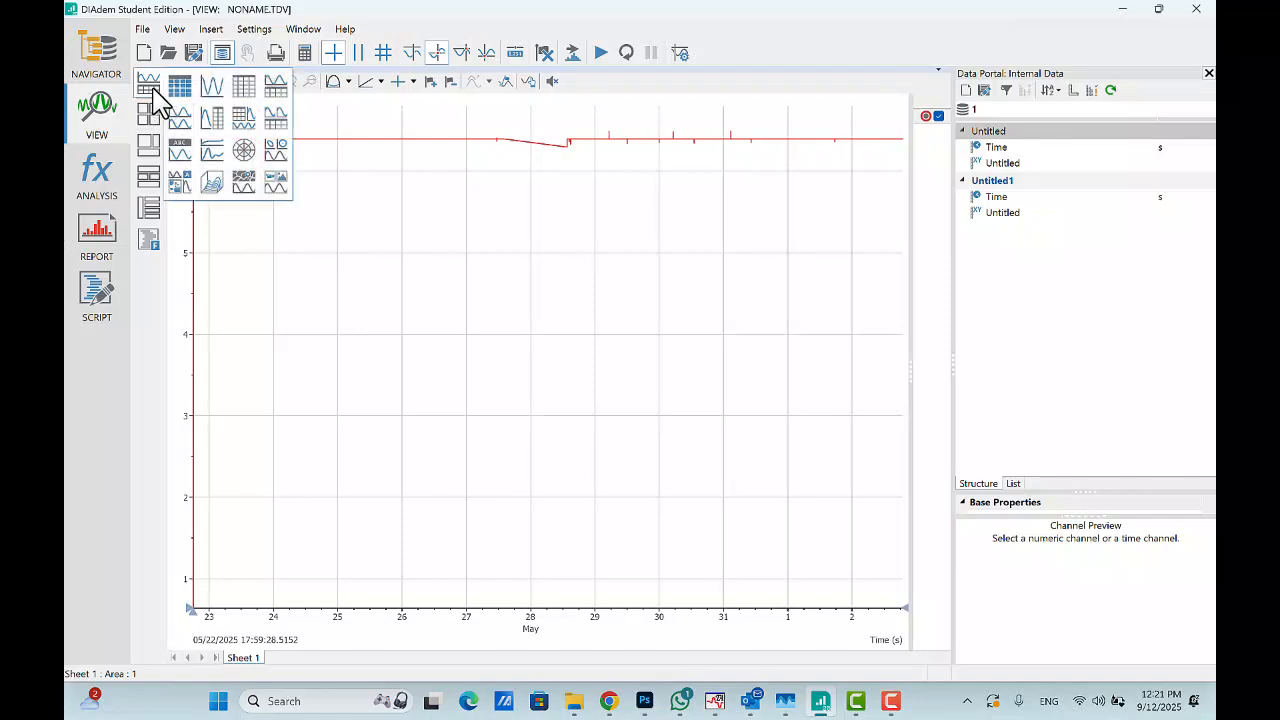
pyautogui.click(273, 88)
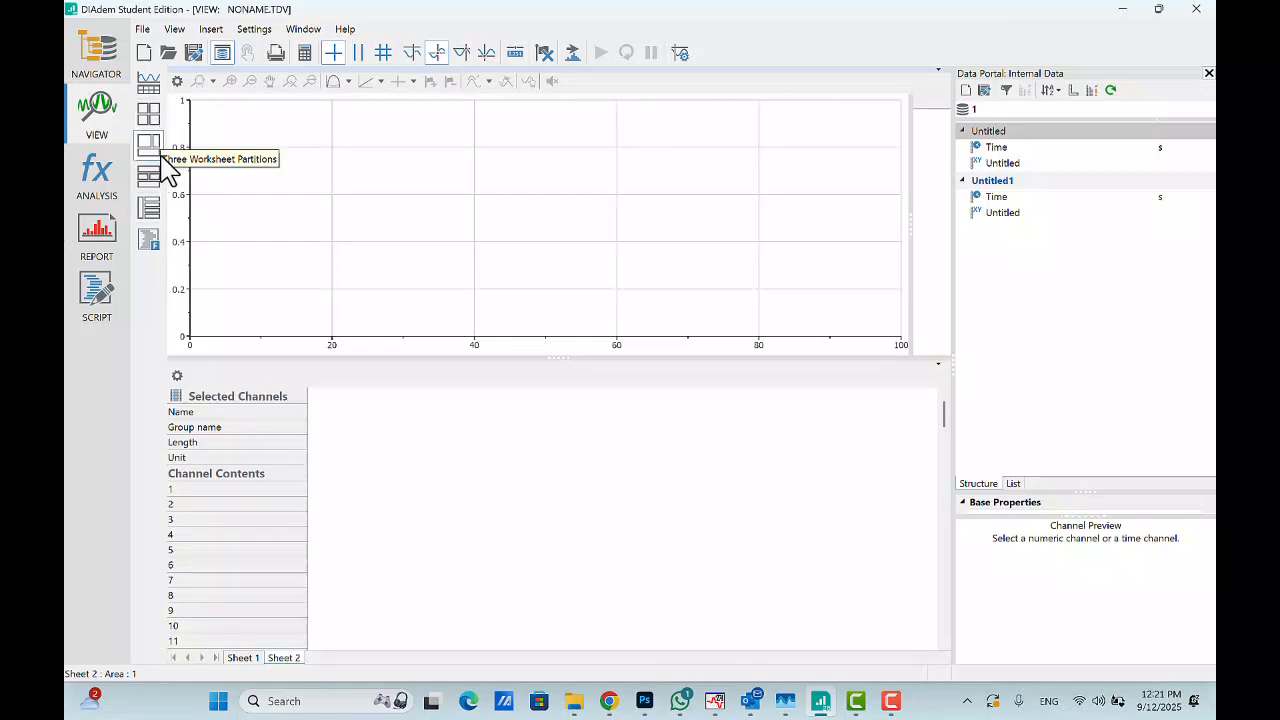
pyautogui.click(149, 82)
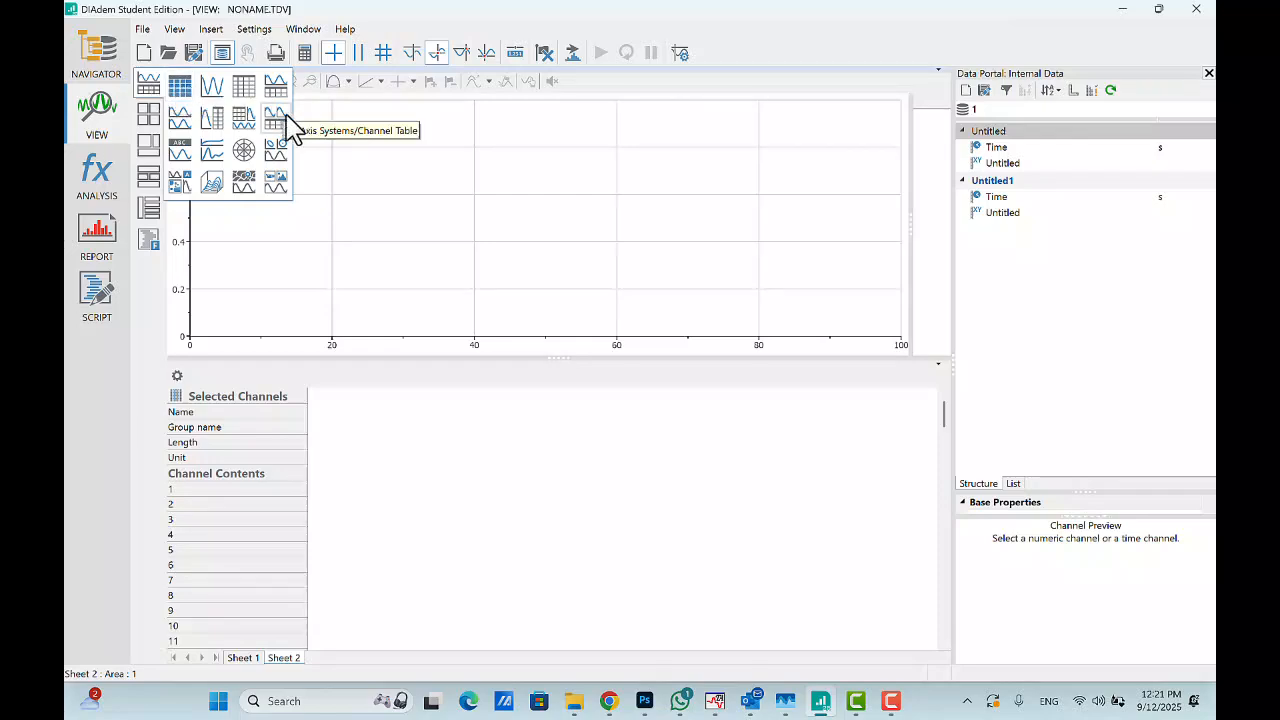
pyautogui.click(181, 90)
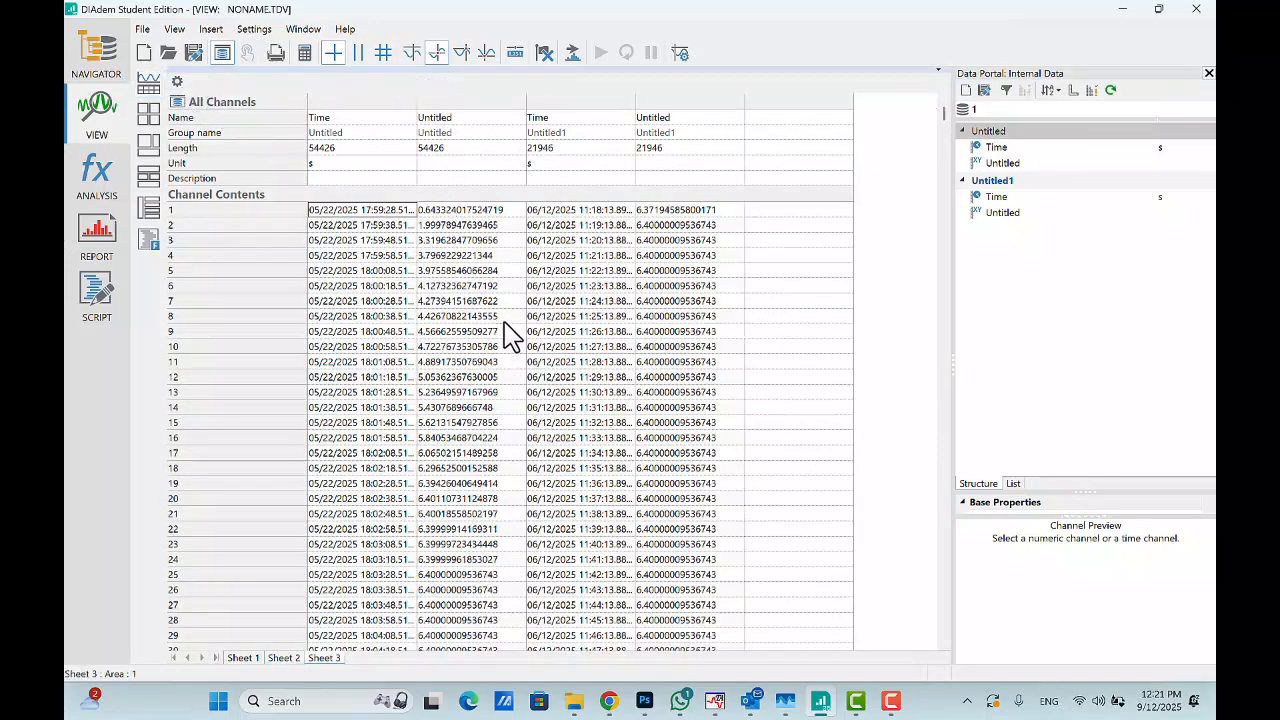
# - Add a worksheet with a chart and selected-channels table, and plot the Untitled and Untitled1 groups on its chart
pyautogui.click(148, 82)
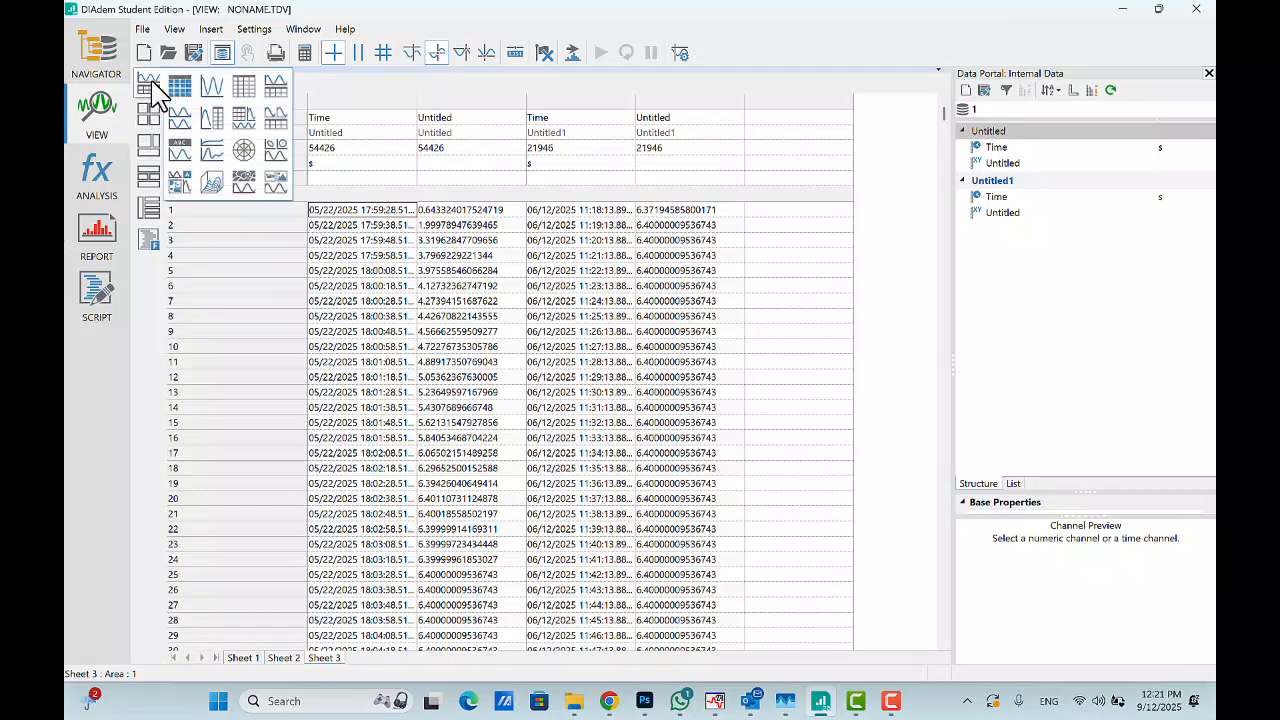
pyautogui.click(278, 83)
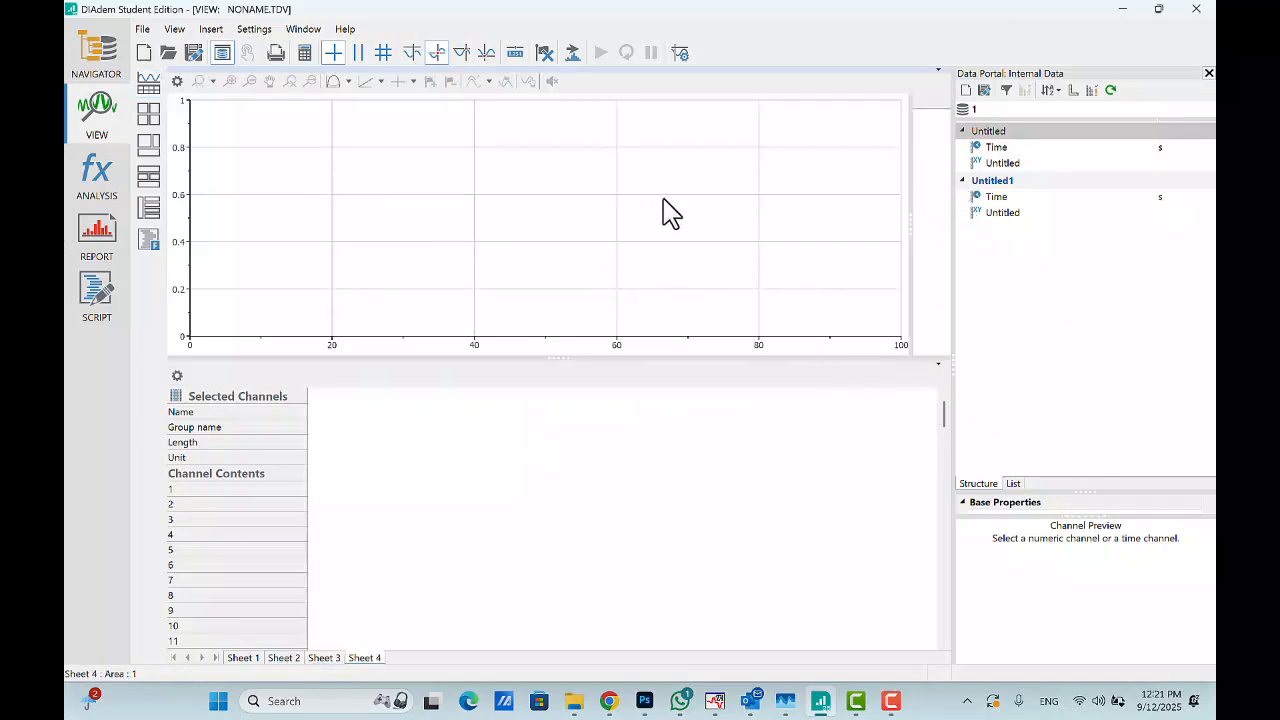
pyautogui.moveTo(976, 131); pyautogui.dragTo(497, 195)
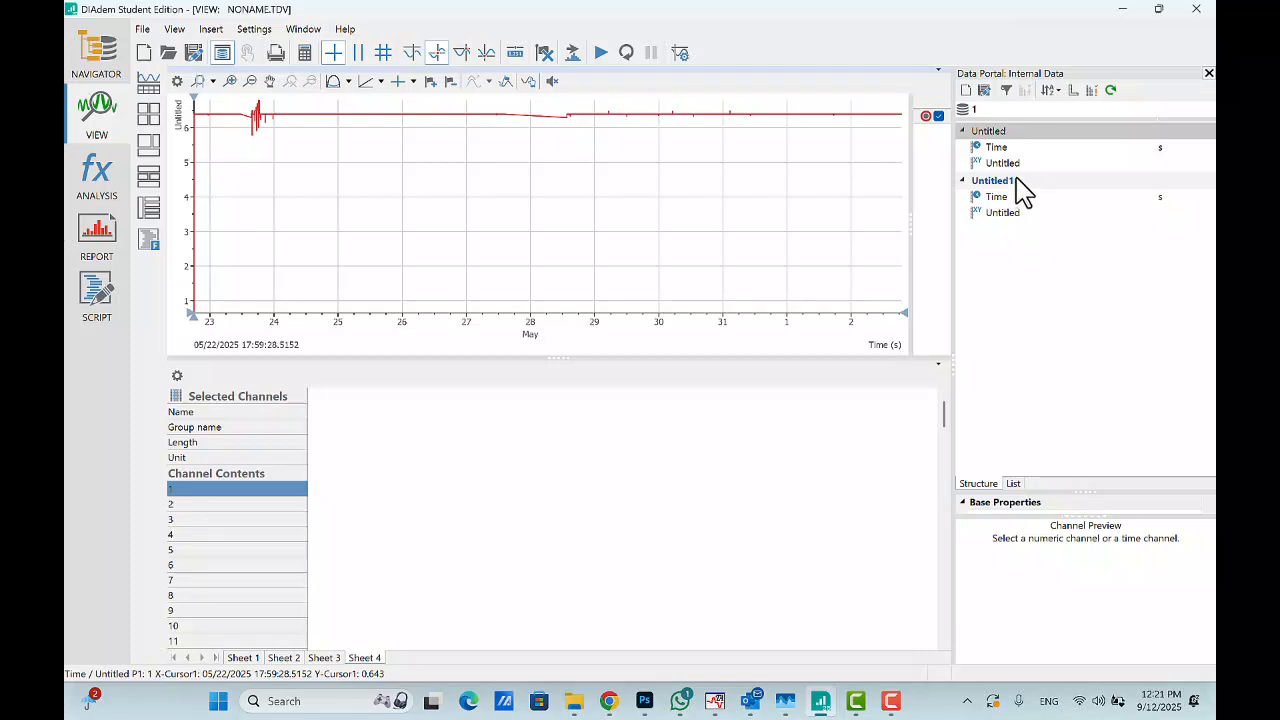
pyautogui.moveTo(1010, 183); pyautogui.dragTo(641, 231)
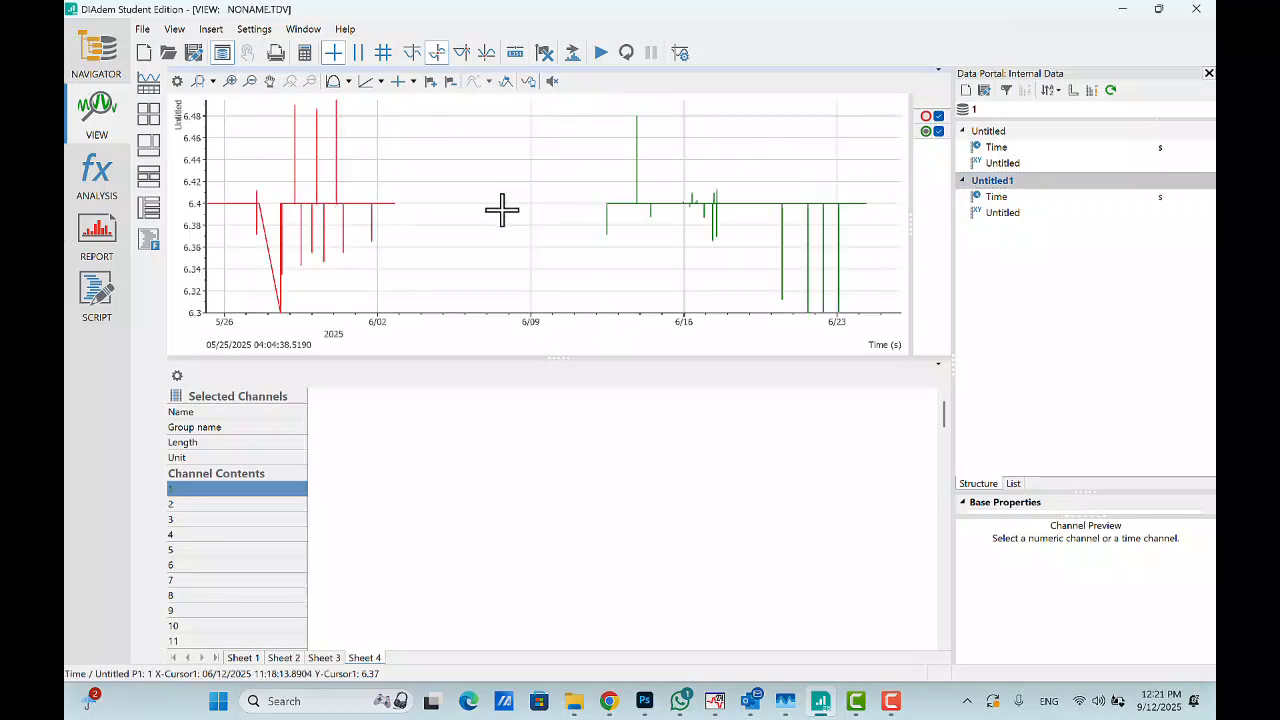
# - Zoom through the chart's time range and toggle each curve's visibility to compare the two recordings
pyautogui.scroll(-1, 543, 217)
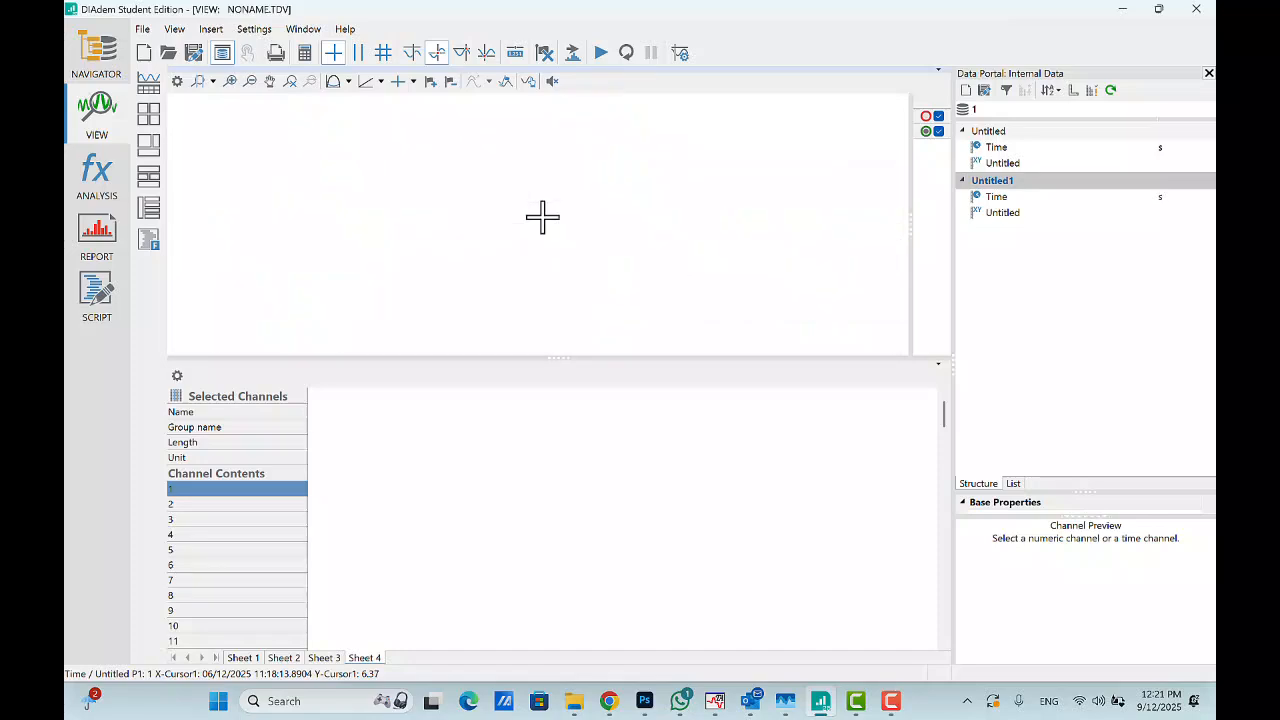
pyautogui.scroll(-1, 543, 217)
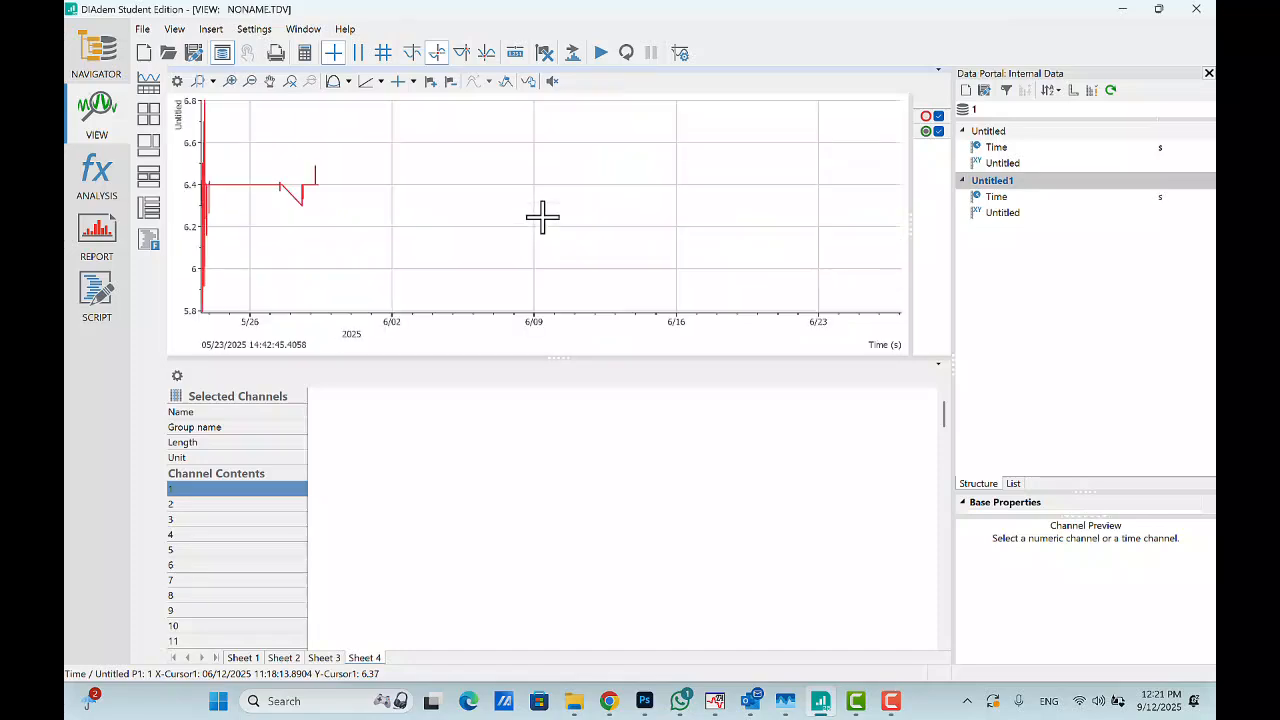
pyautogui.scroll(-1, 543, 217)
pyautogui.scroll(-1, 543, 217)
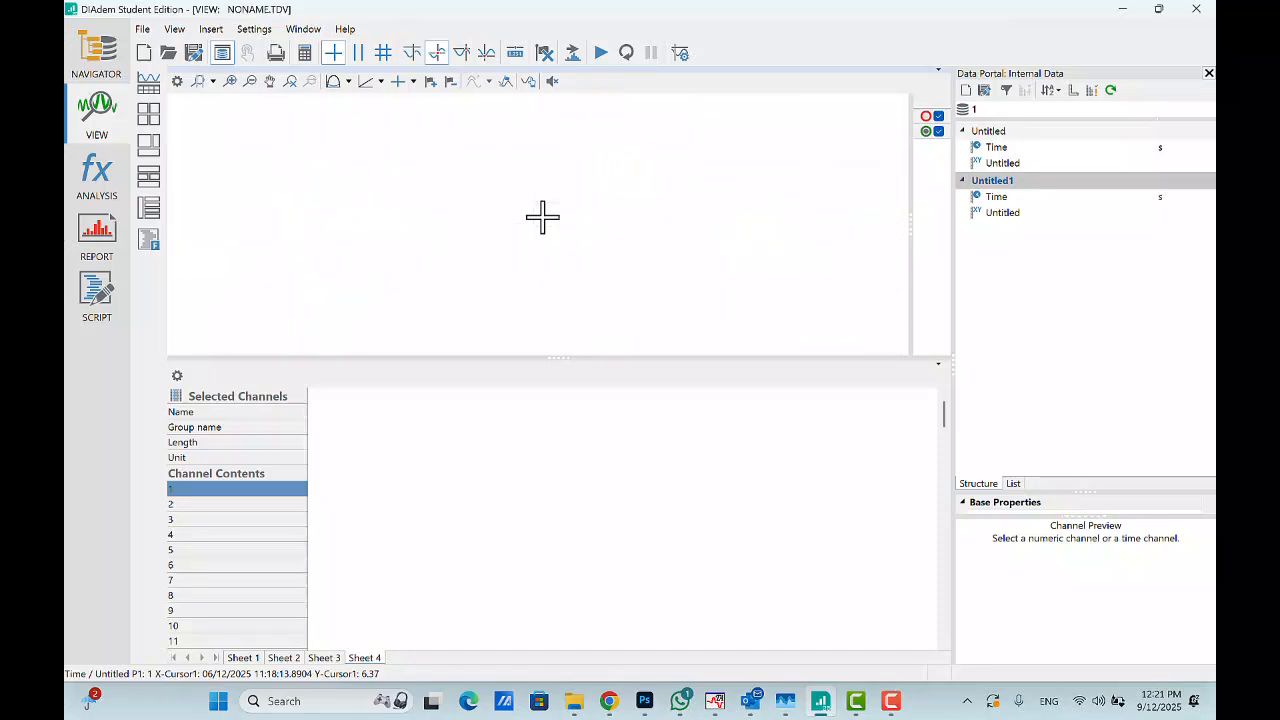
pyautogui.scroll(-1, 543, 217)
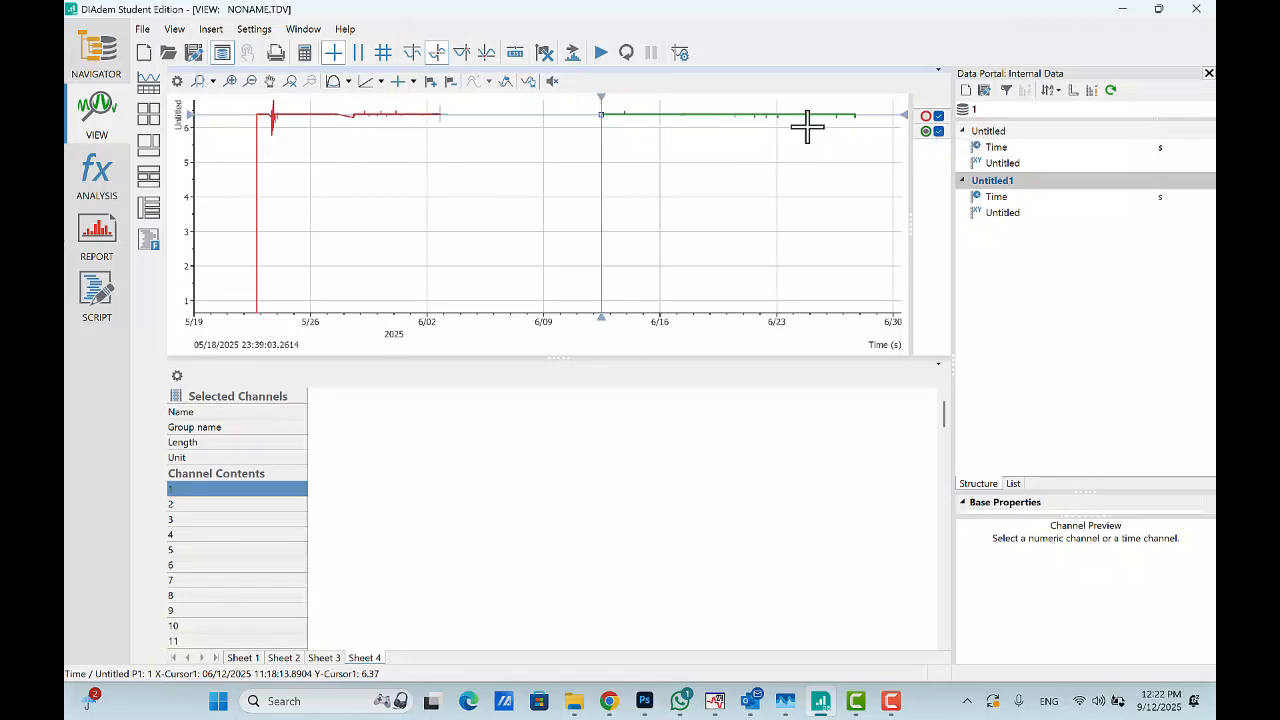
pyautogui.click(925, 115)
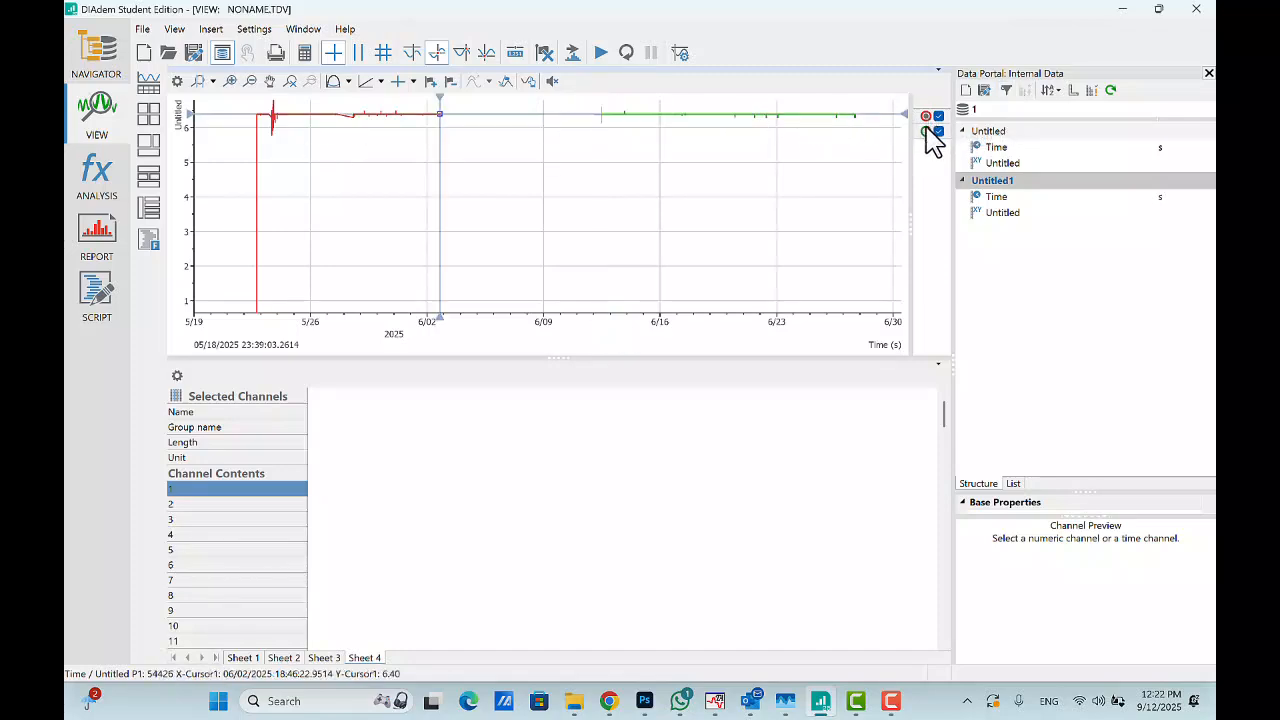
pyautogui.click(926, 131)
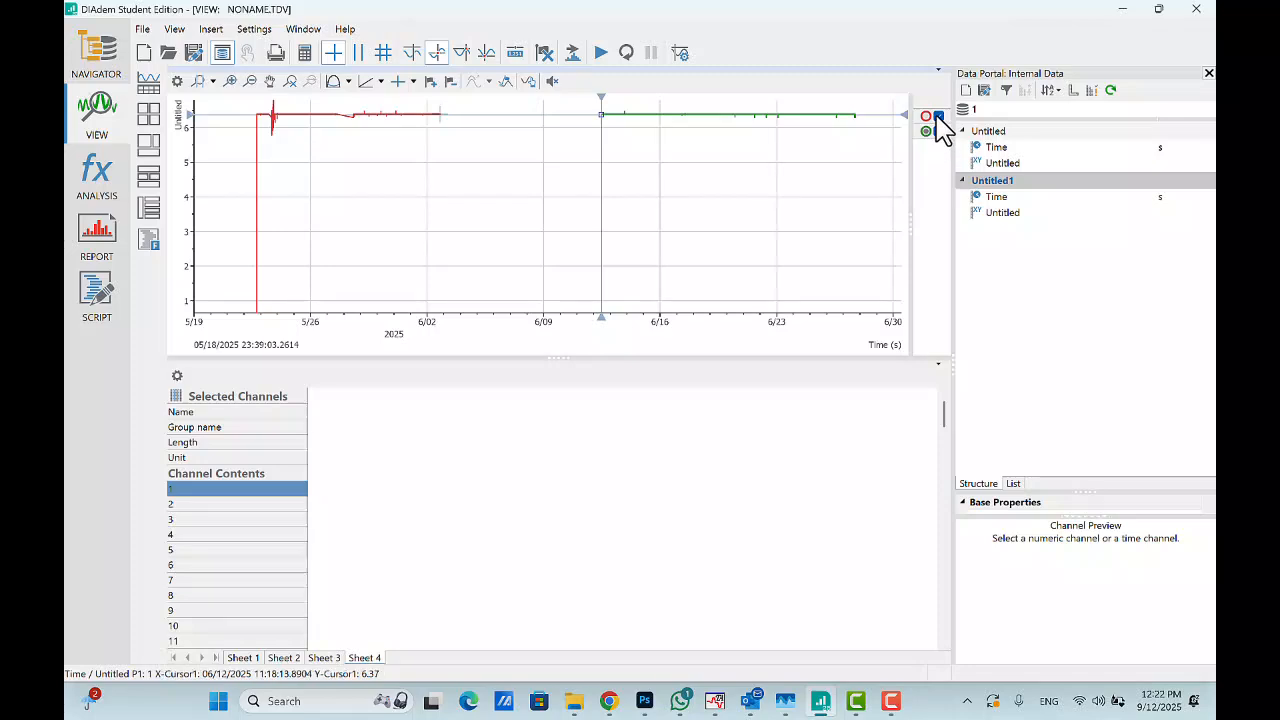
pyautogui.click(938, 116)
pyautogui.click(938, 131)
# - Concatenate group Untitled1 onto base group Untitled groupwise by channel name using Concatenate Channels in ANALYSIS
pyautogui.click(96, 172)
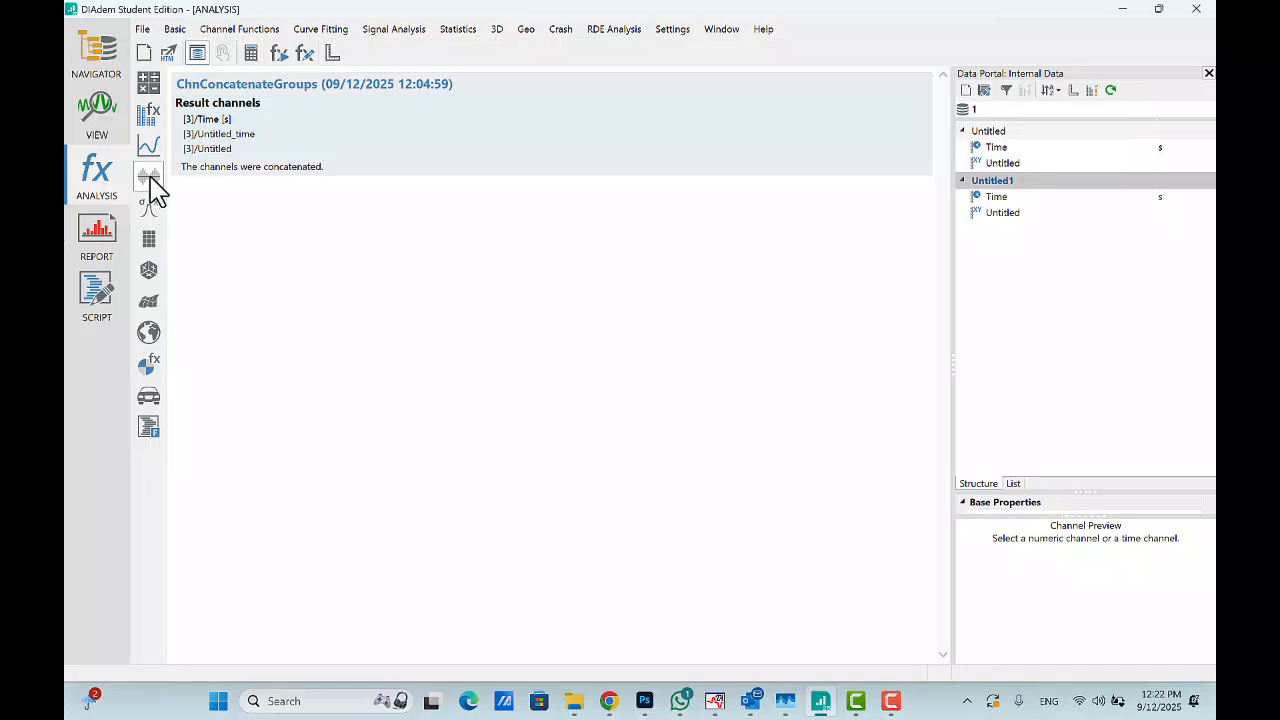
pyautogui.click(148, 115)
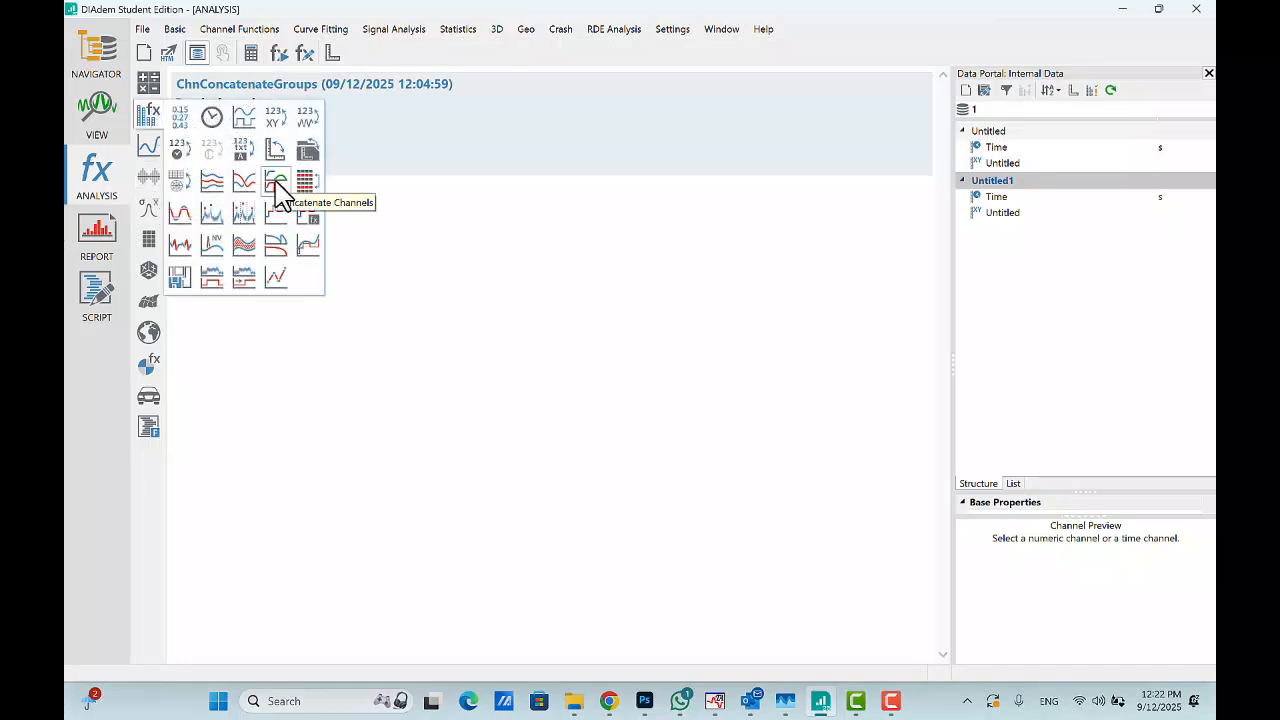
pyautogui.click(279, 190)
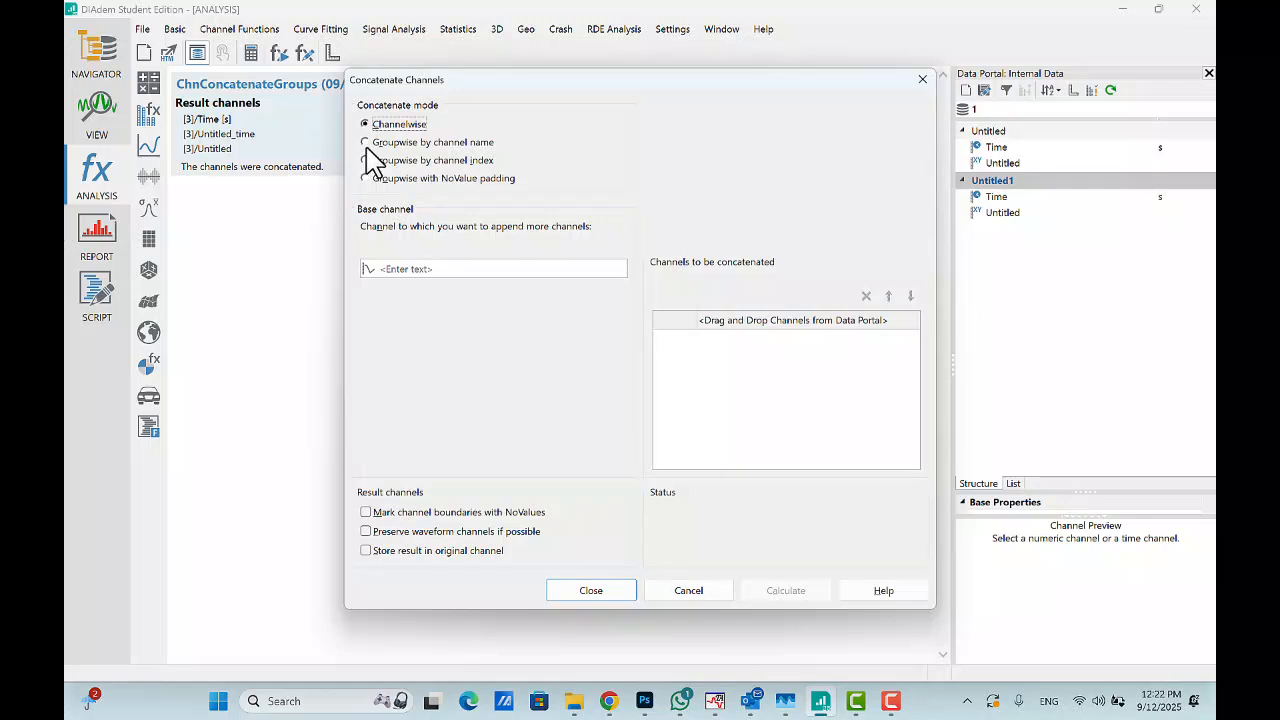
pyautogui.click(366, 143)
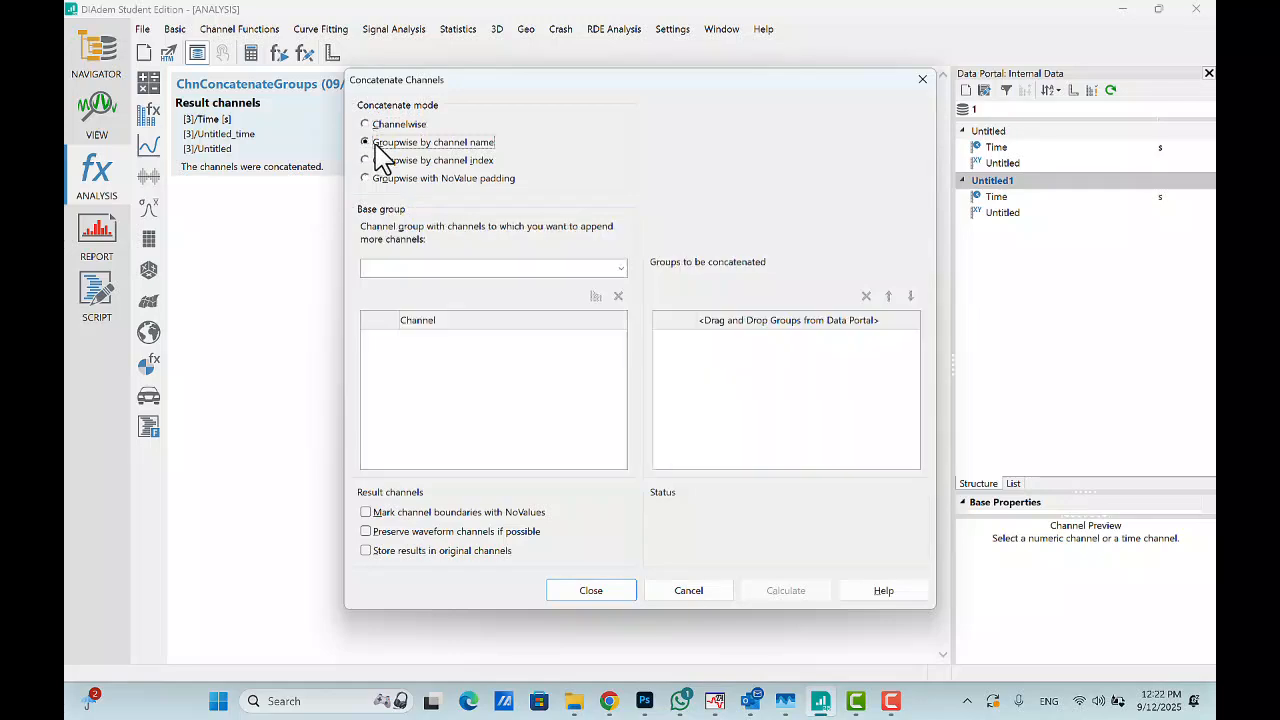
pyautogui.click(547, 272)
pyautogui.click(397, 300)
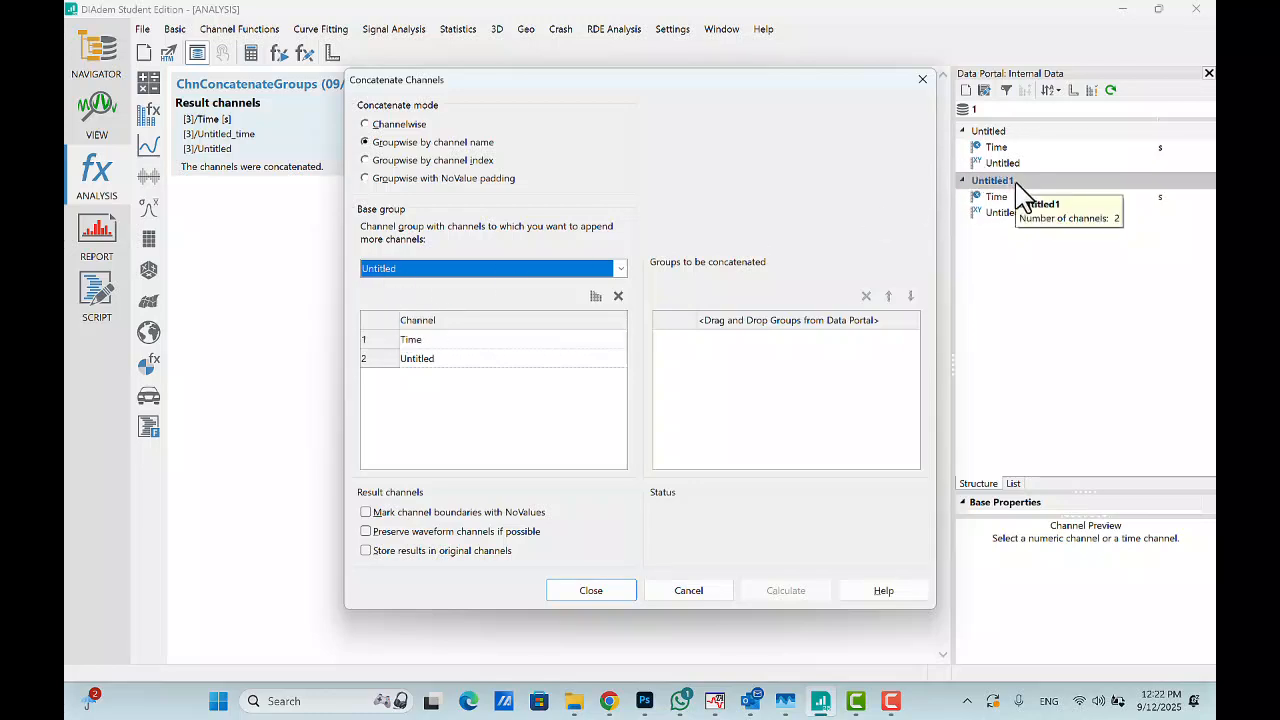
pyautogui.moveTo(1017, 184); pyautogui.dragTo(757, 425)
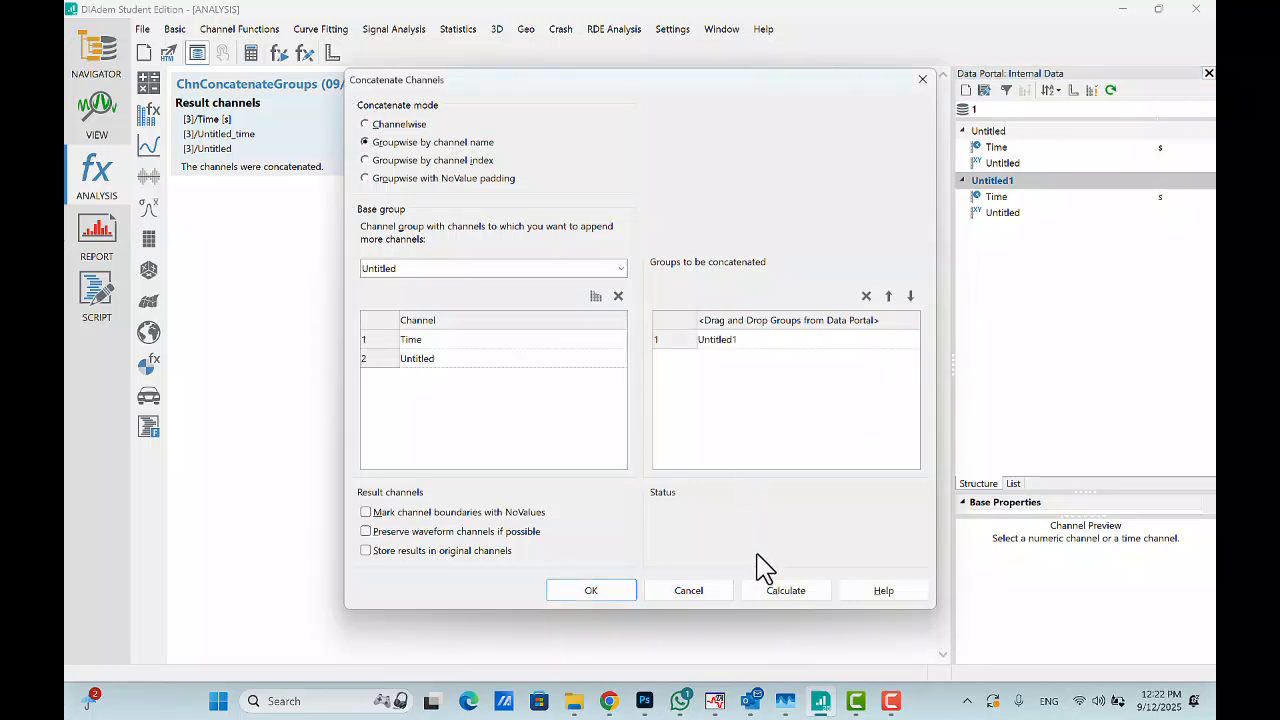
pyautogui.click(788, 594)
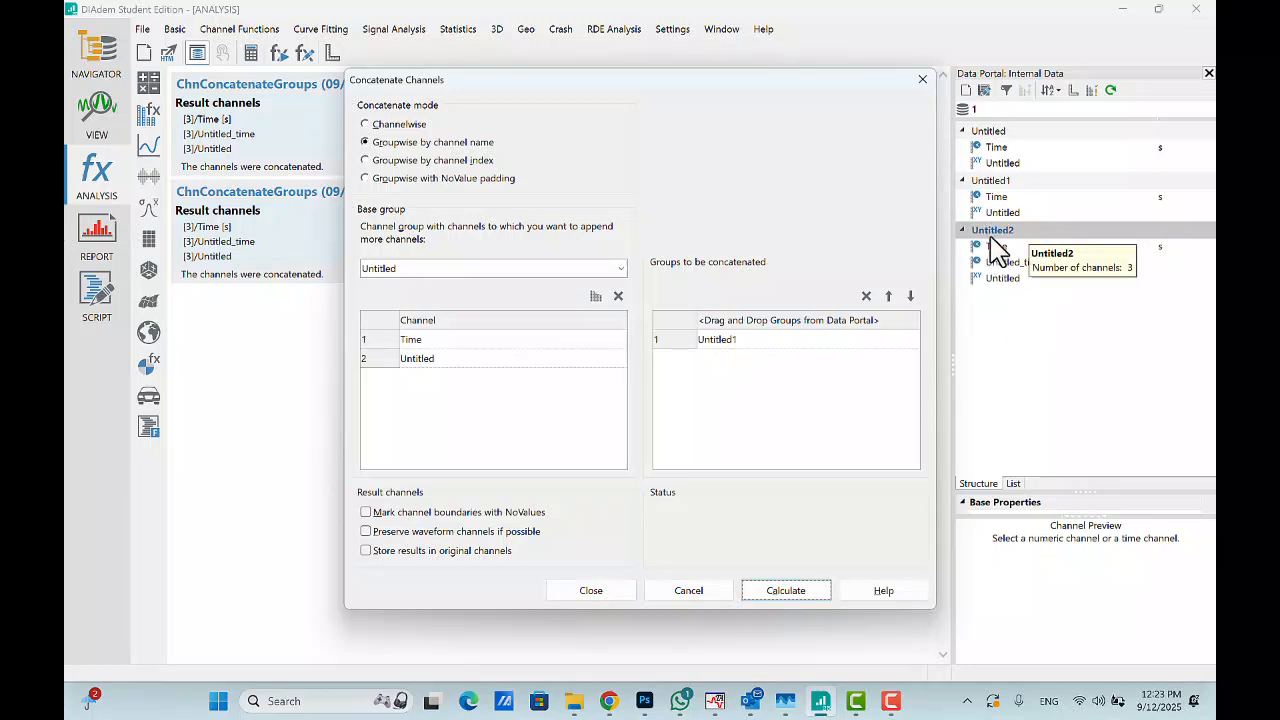
pyautogui.click(617, 594)
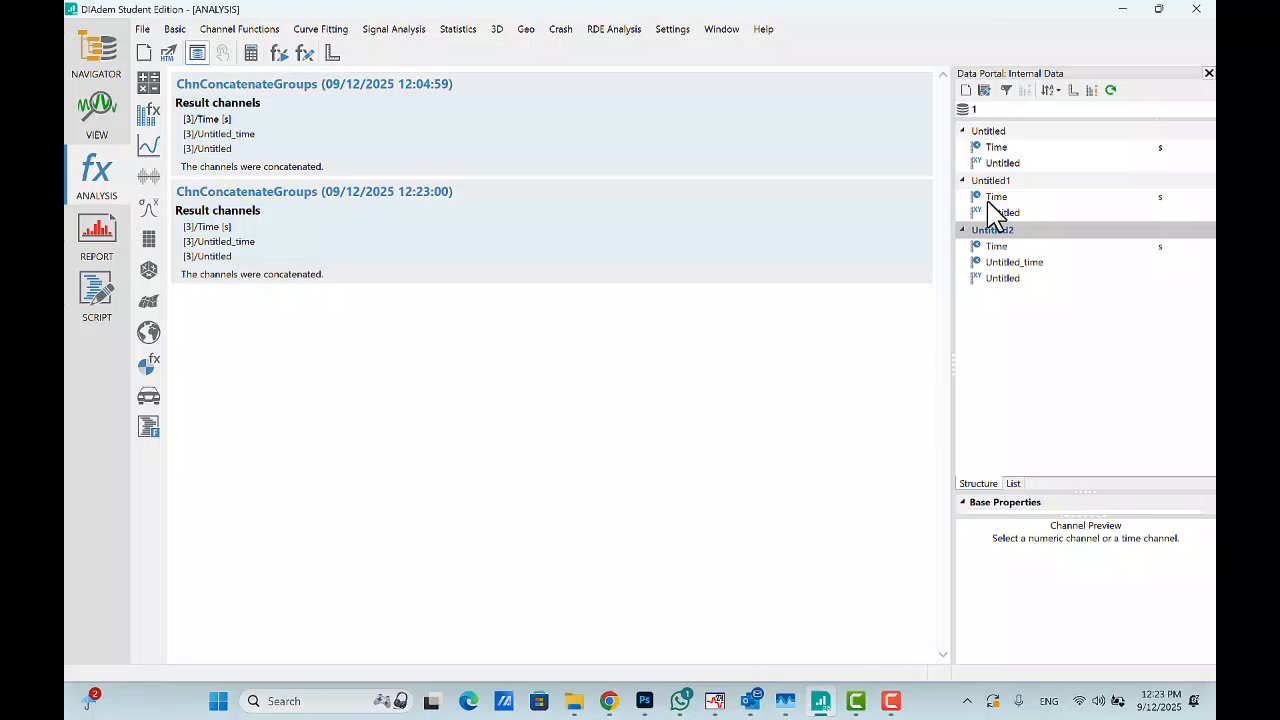
# - Return to VIEW and browse the worksheets to the sheet with the all-channels table
pyautogui.click(99, 120)
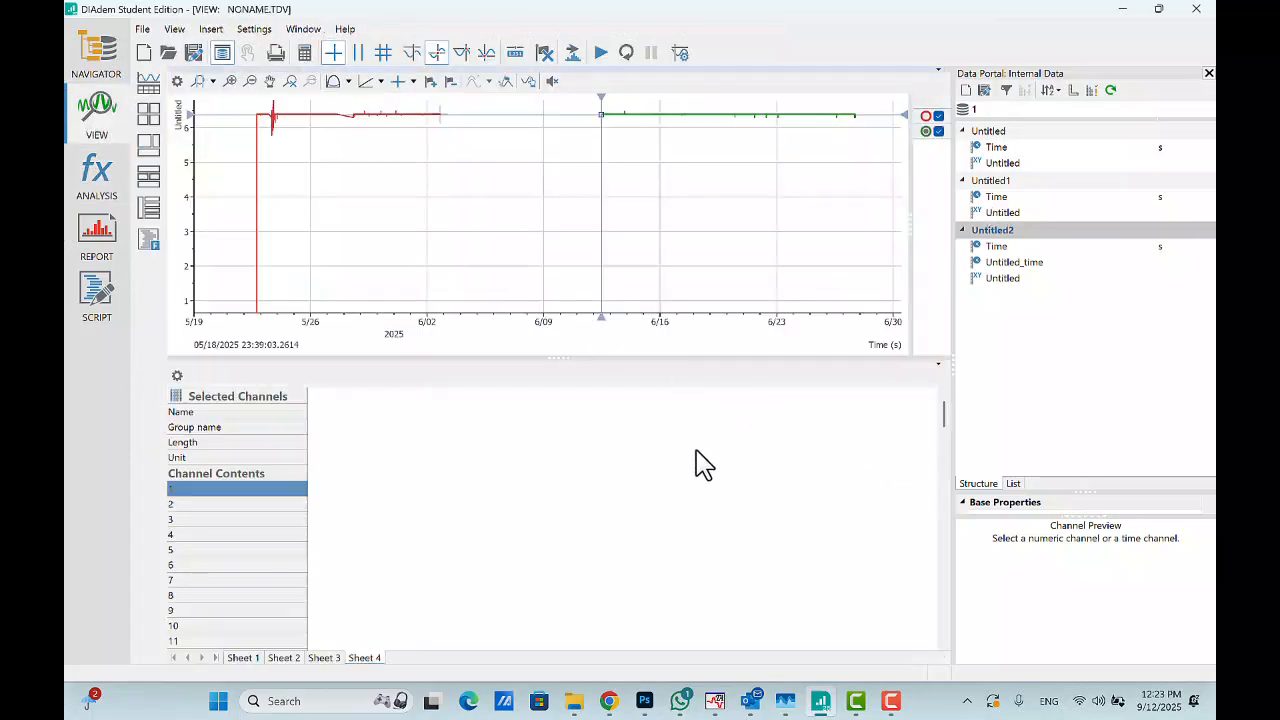
pyautogui.click(245, 662)
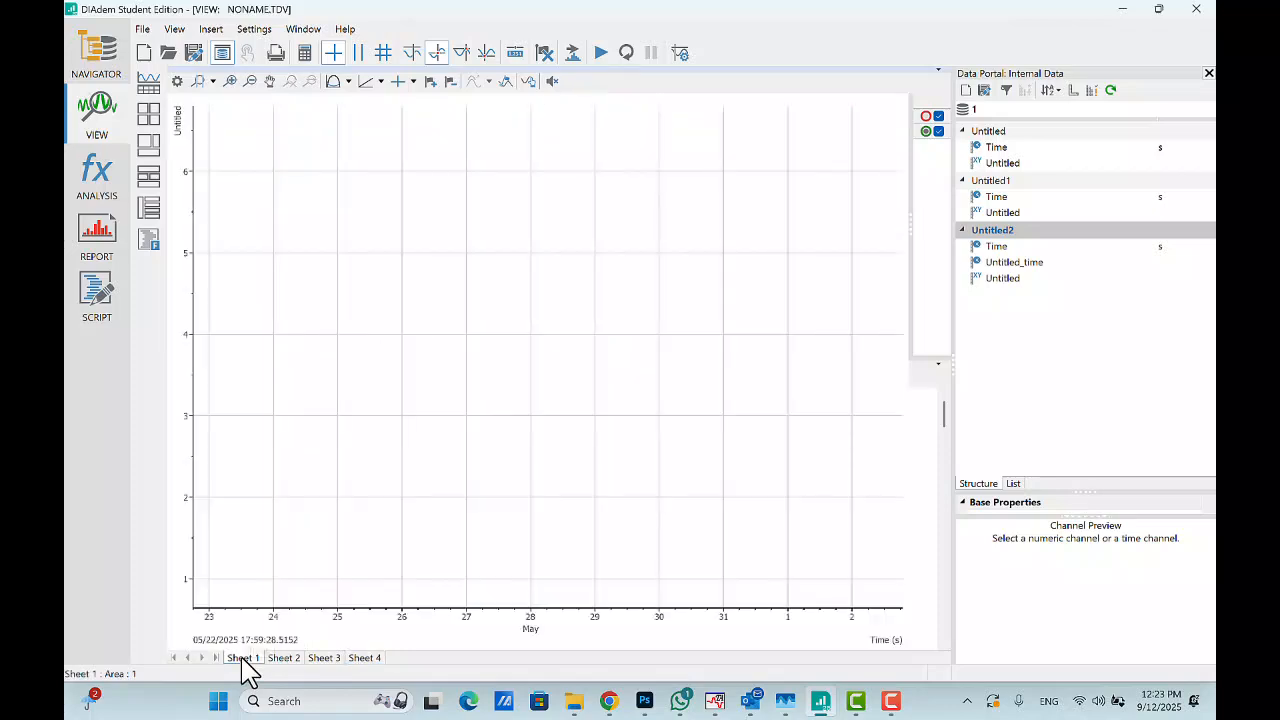
pyautogui.click(368, 660)
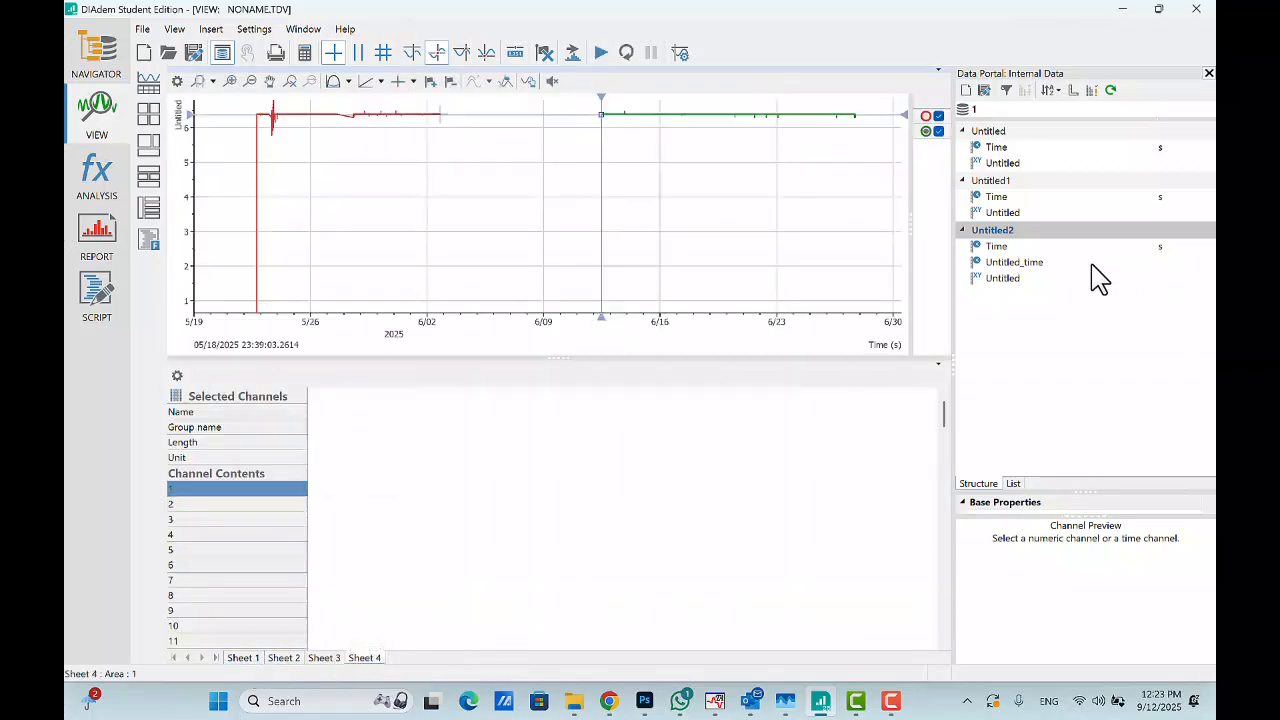
pyautogui.click(322, 660)
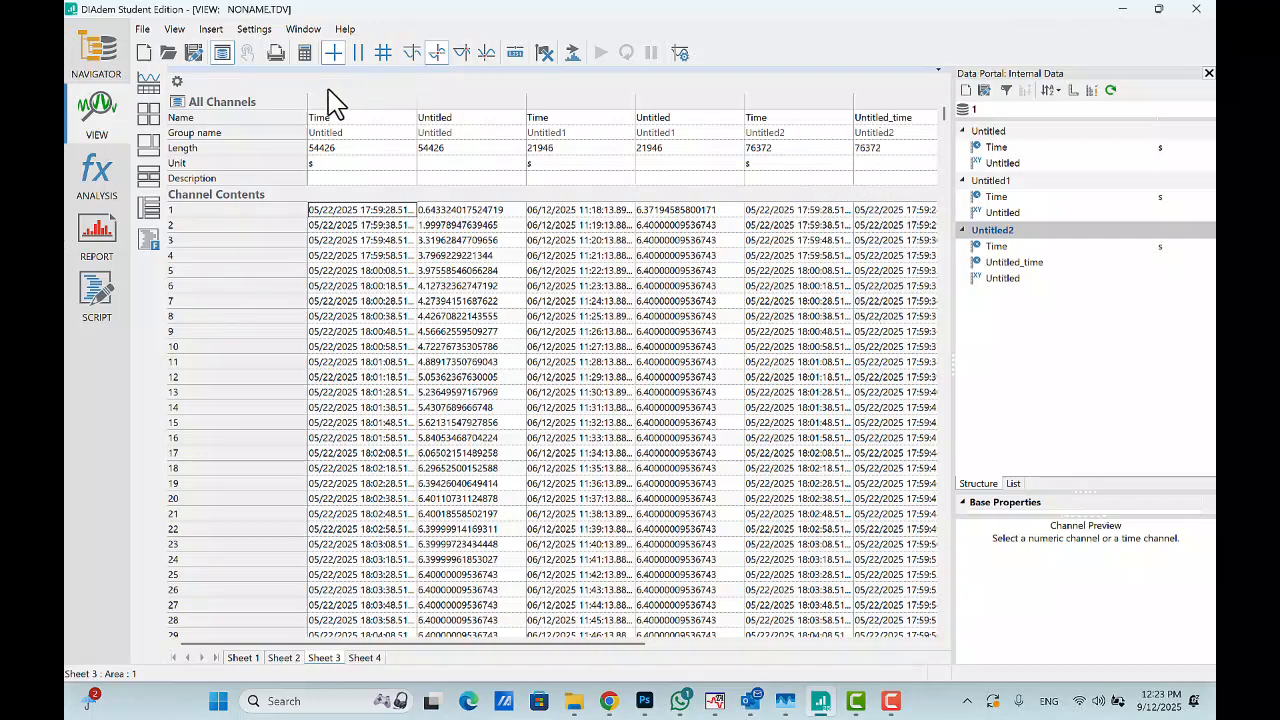
# - Delete the original Untitled channel group from the data portal
pyautogui.click(1000, 133)
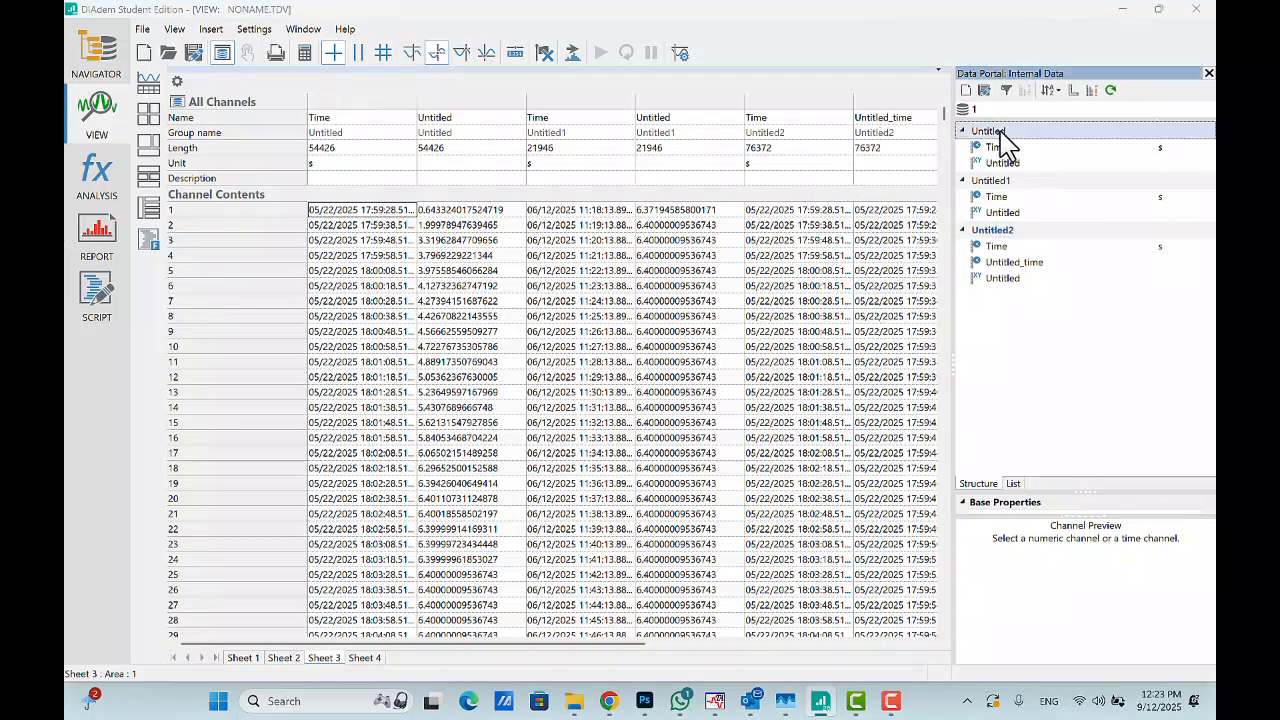
pyautogui.rightClick(1001, 131)
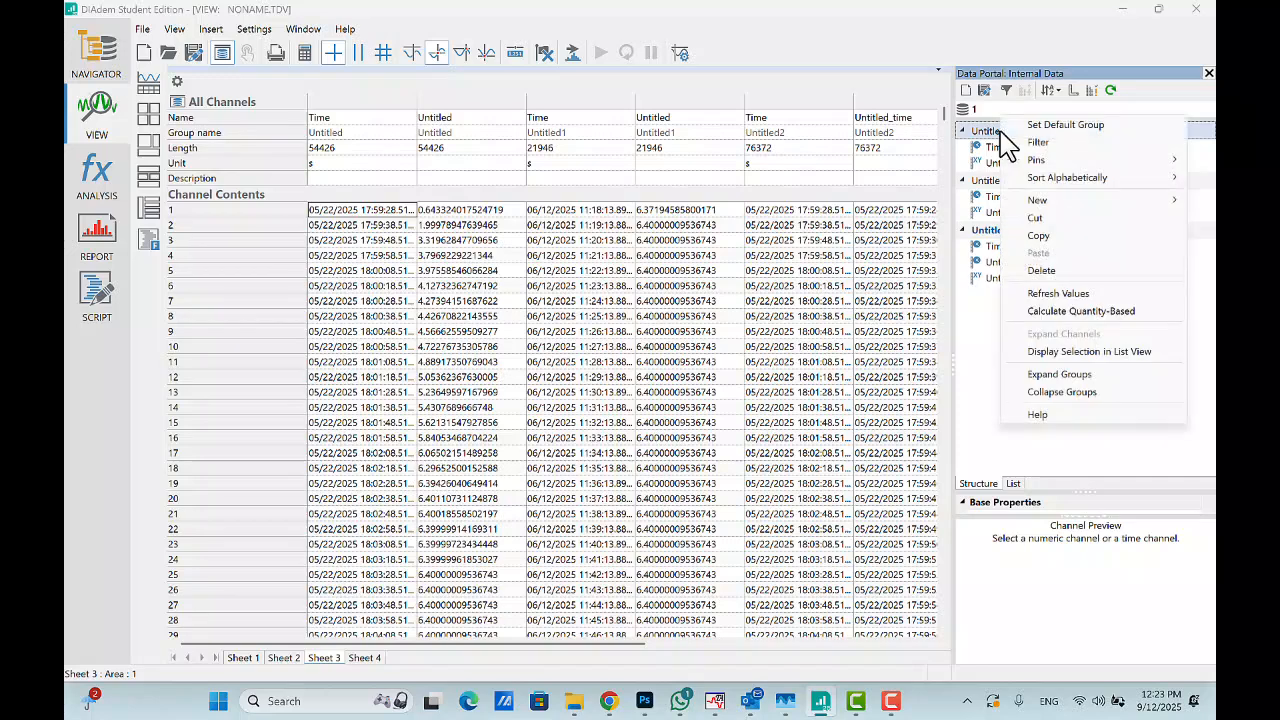
pyautogui.click(1042, 271)
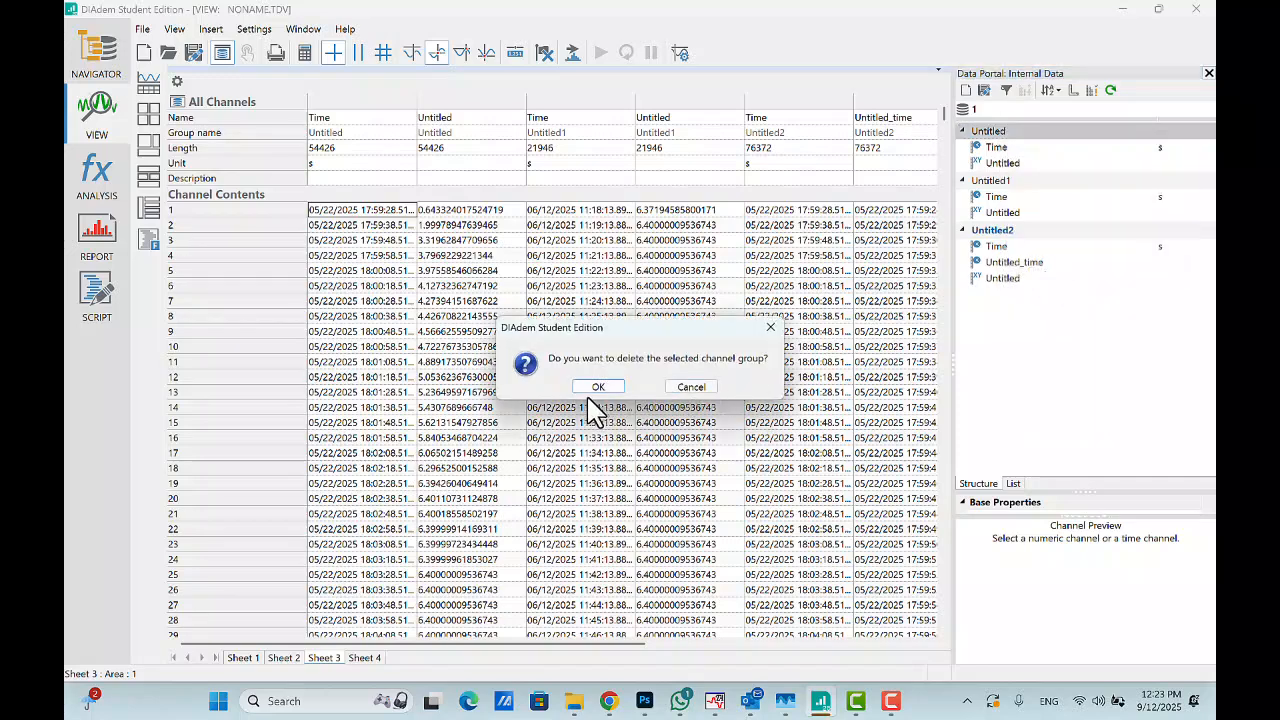
pyautogui.click(599, 387)
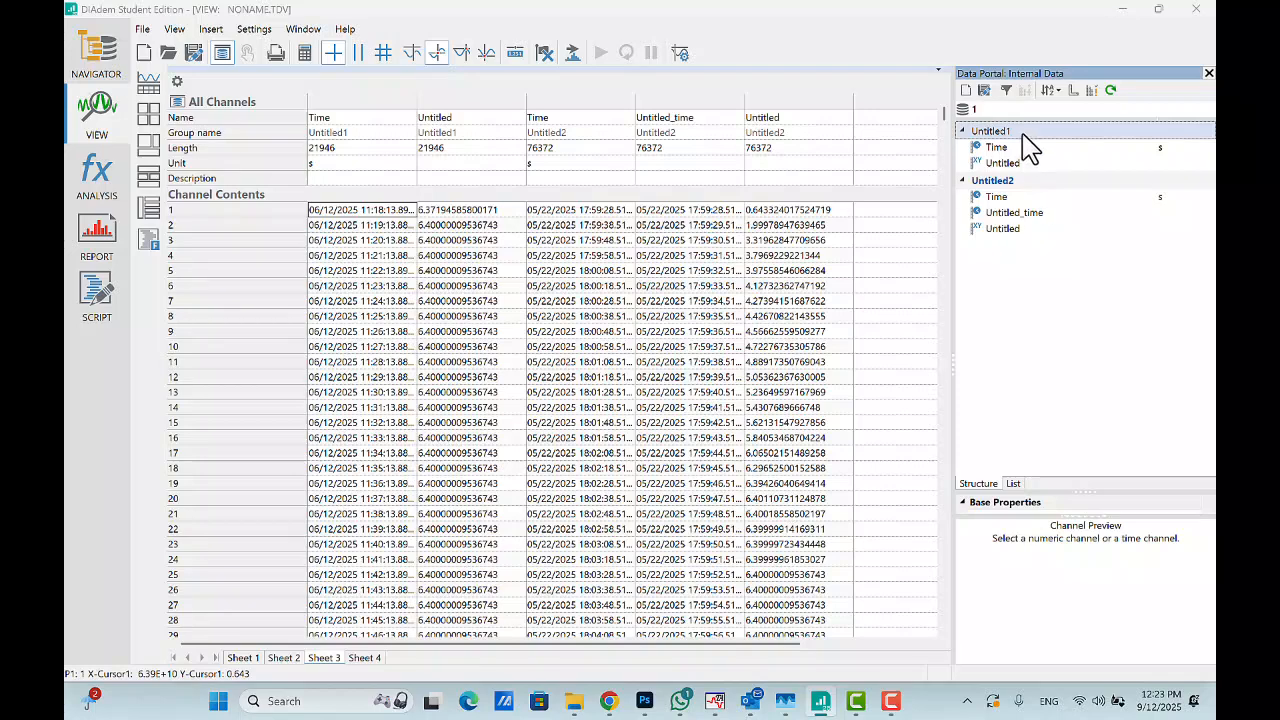
# - Delete the Untitled1 channel group from the data portal
pyautogui.rightClick(1022, 131)
pyautogui.click(1080, 275)
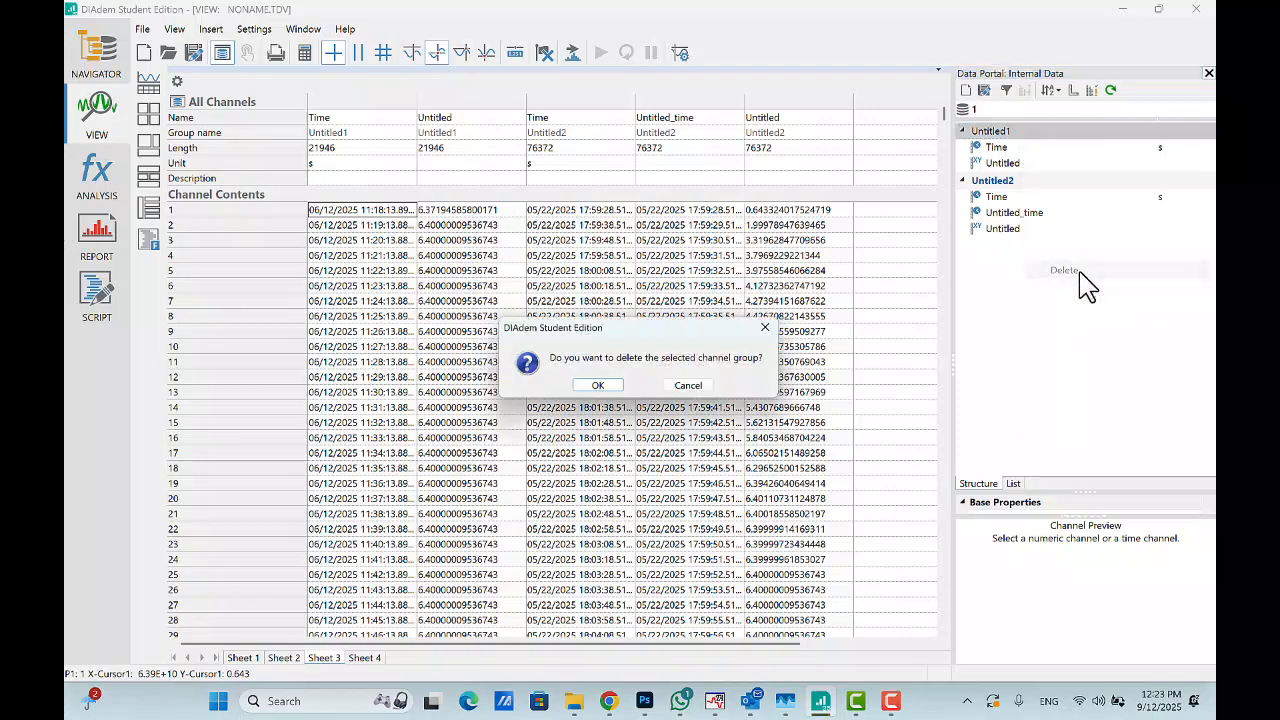
pyautogui.click(605, 388)
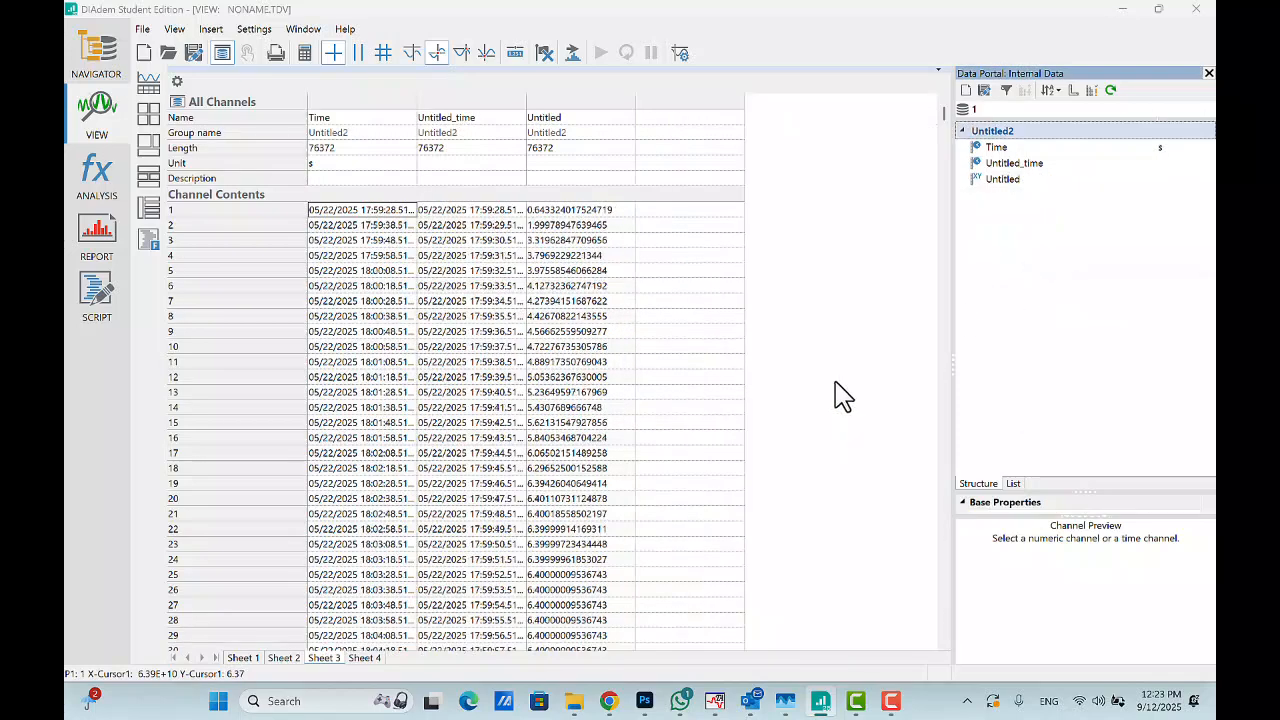
# - Delete the Untitled_time channel from group Untitled2
pyautogui.click(1020, 166)
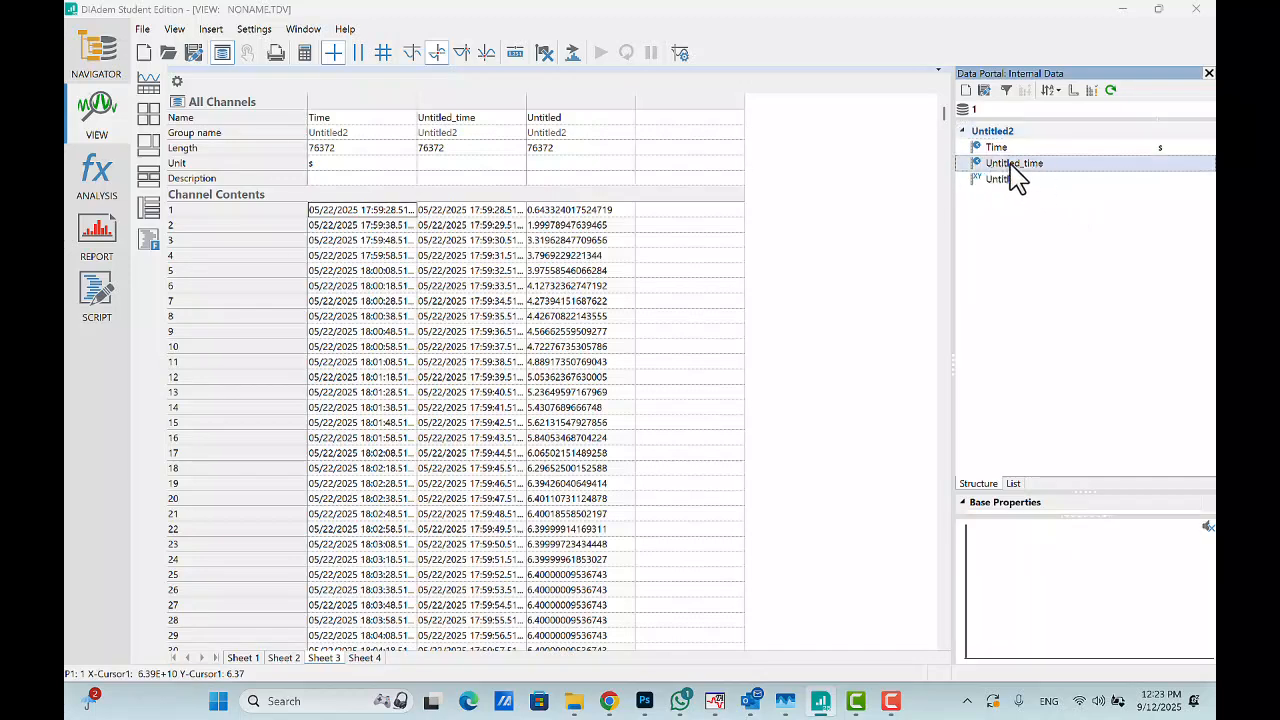
pyautogui.rightClick(1028, 178)
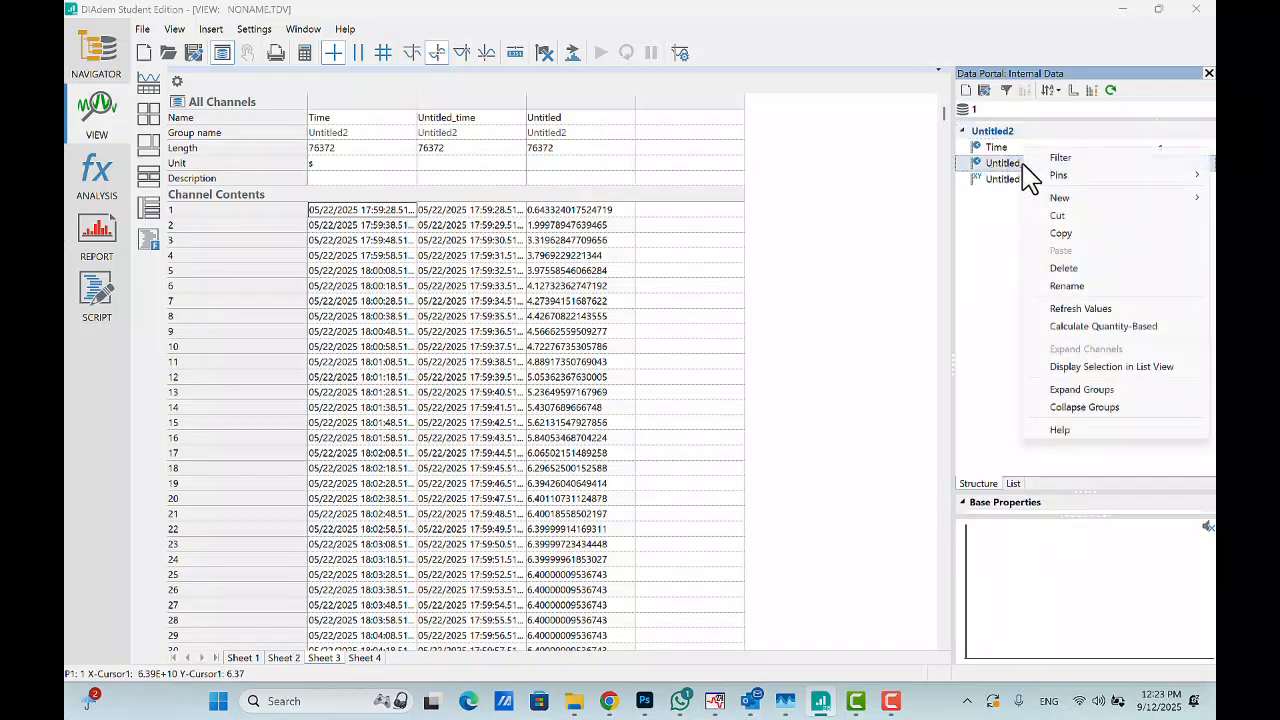
pyautogui.click(1063, 268)
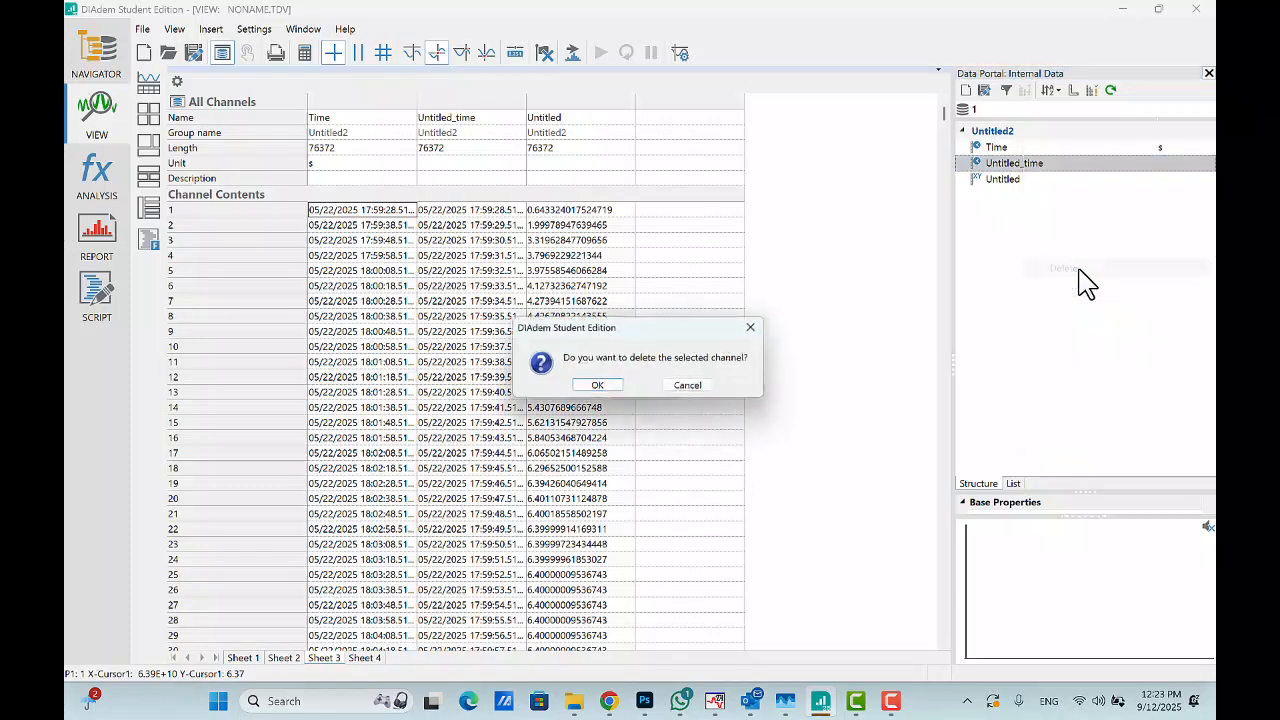
pyautogui.click(597, 386)
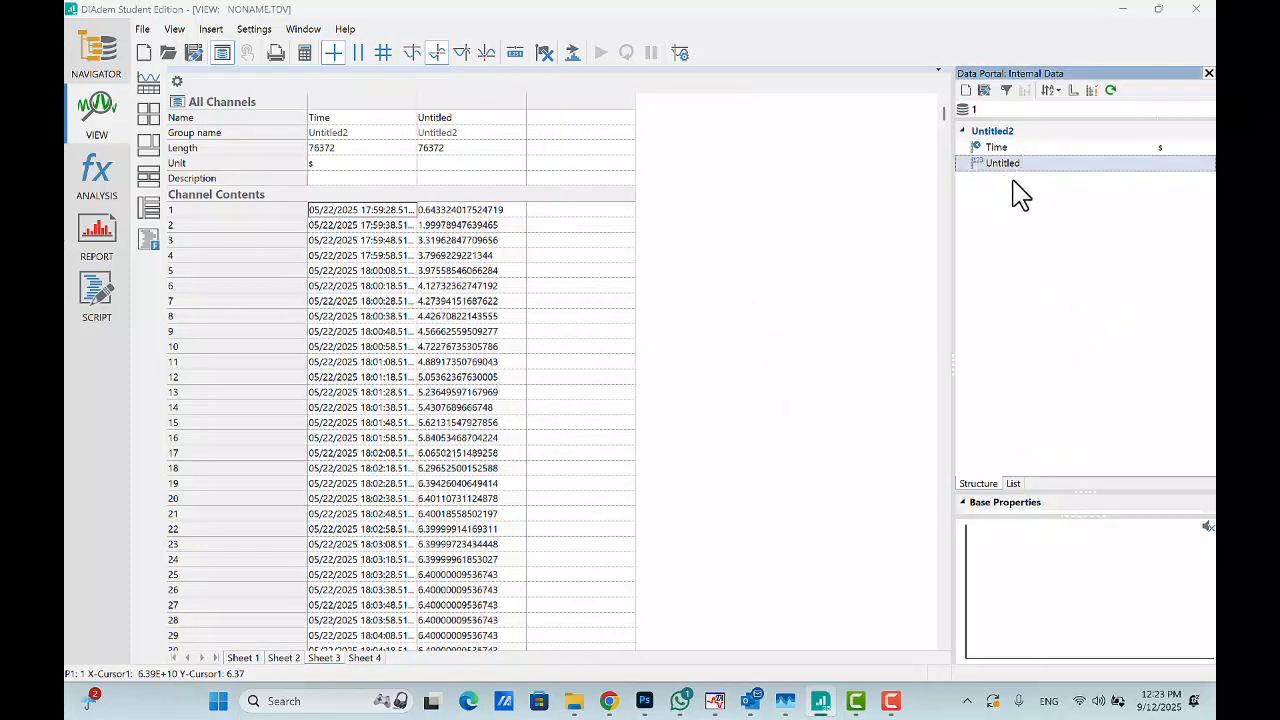
# - Add a new sheet with an axis system in VIEW and plot the Untitled channel against Time in it
pyautogui.click(89, 114)
pyautogui.click(150, 85)
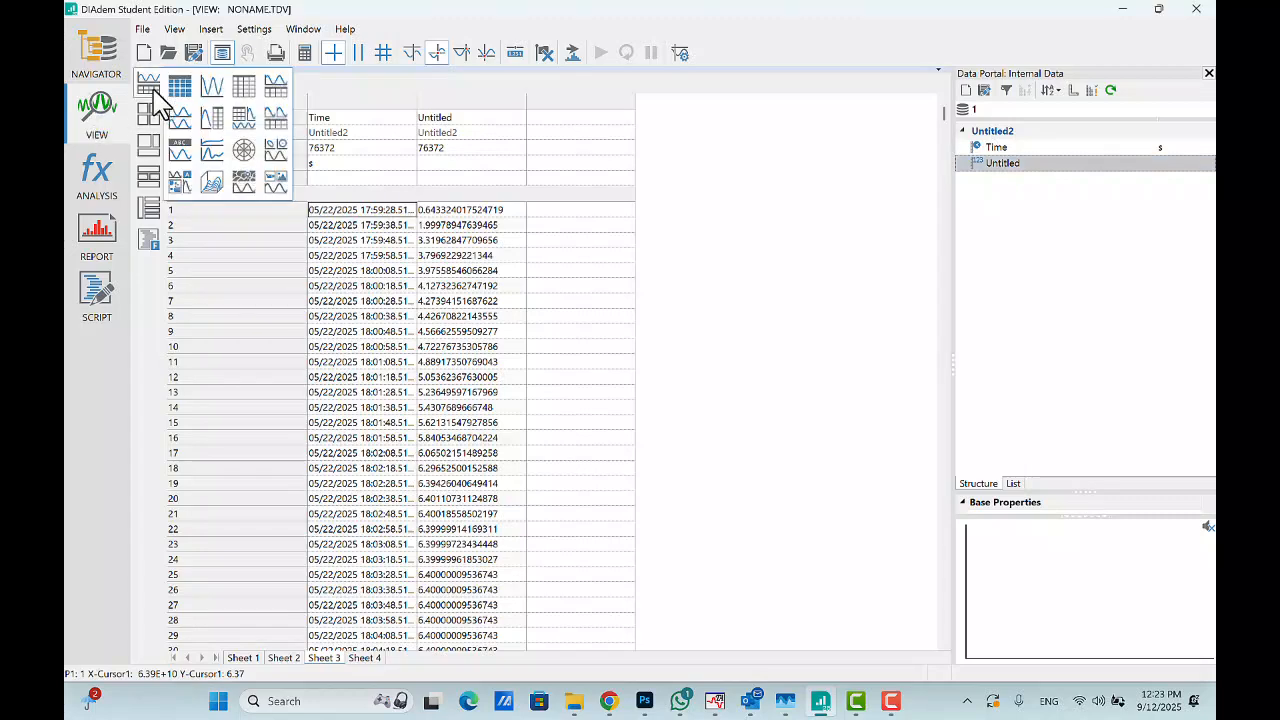
pyautogui.click(218, 100)
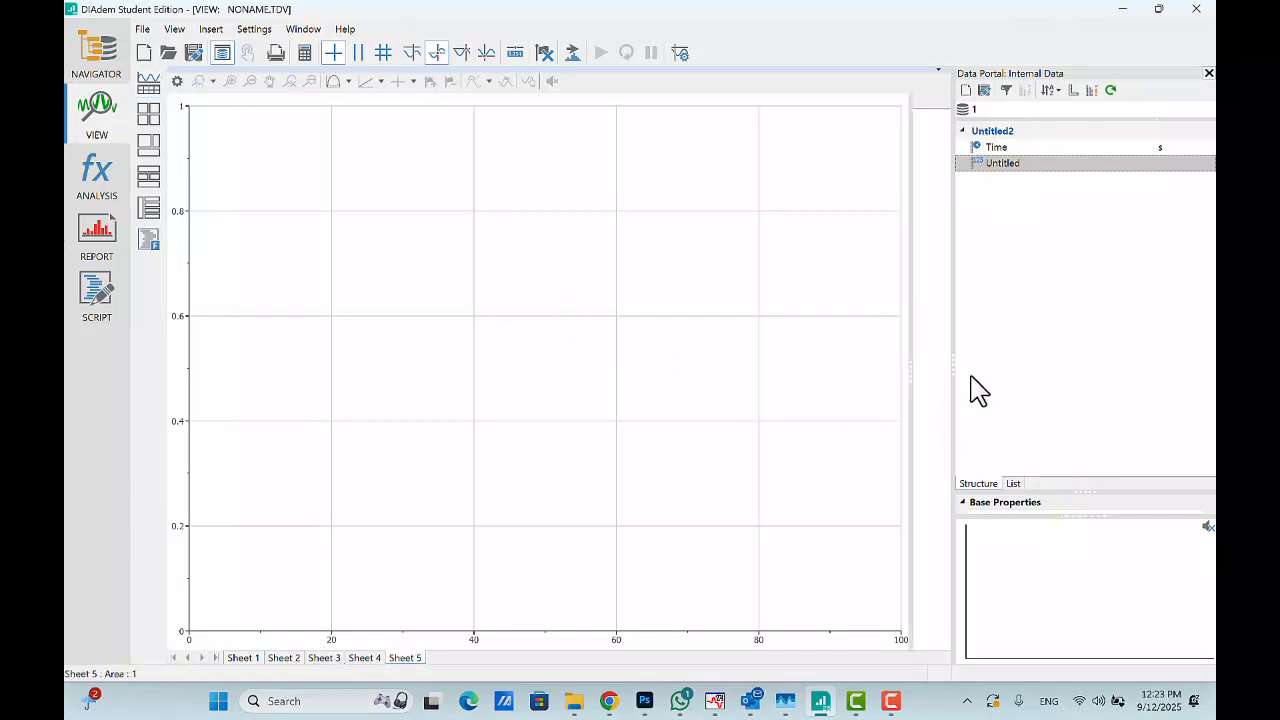
pyautogui.moveTo(1020, 140); pyautogui.dragTo(983, 397)
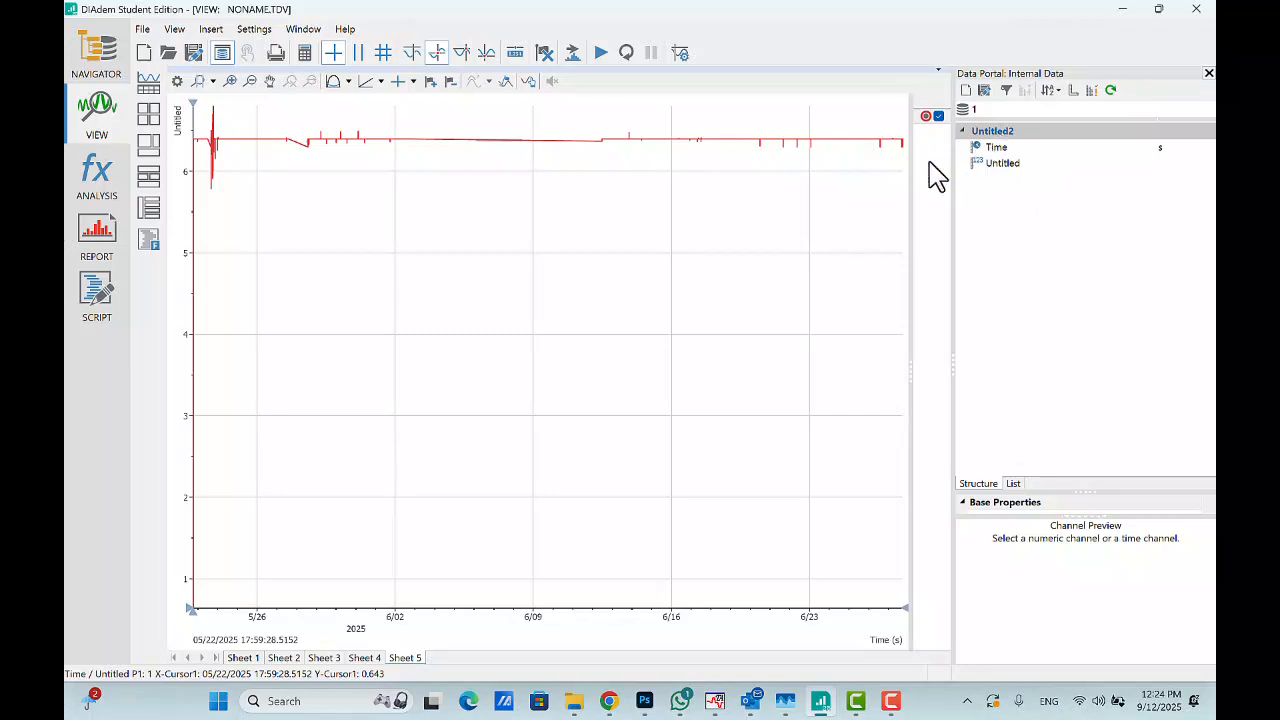
# - Save the data as a TDM file named 1 final.TDM on the Desktop
pyautogui.click(986, 91)
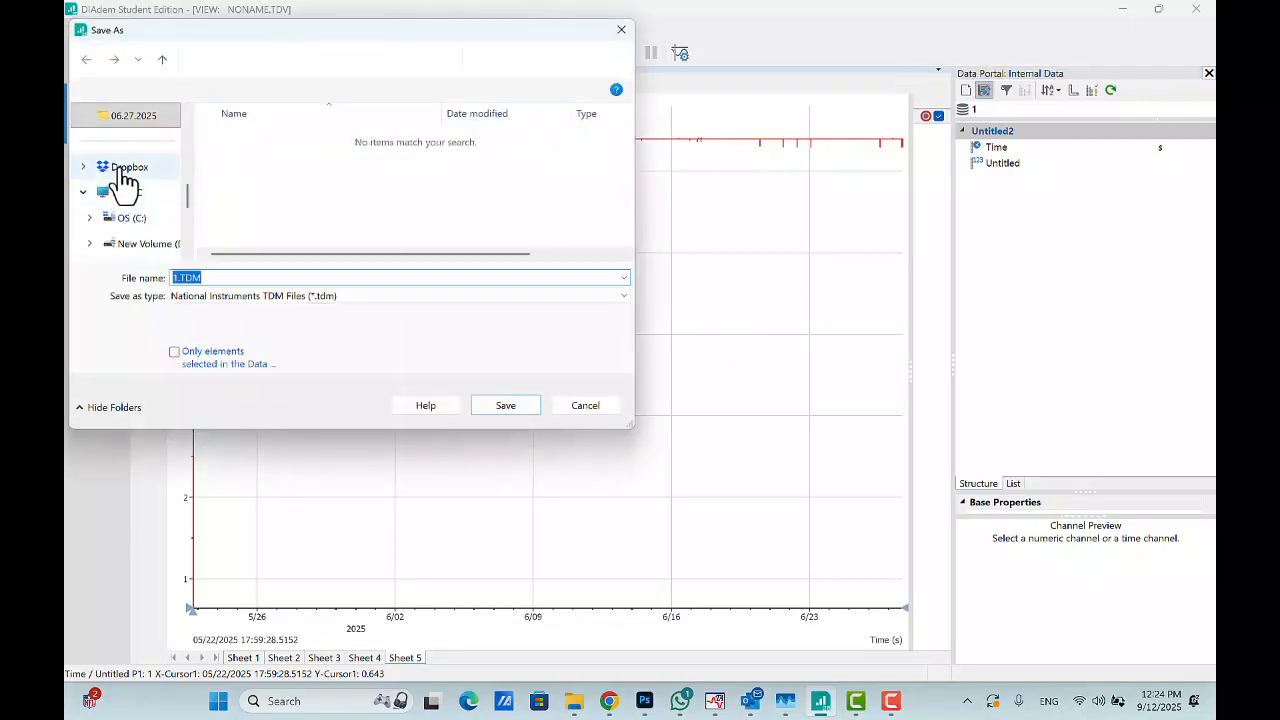
pyautogui.moveTo(193, 208); pyautogui.dragTo(191, 126)
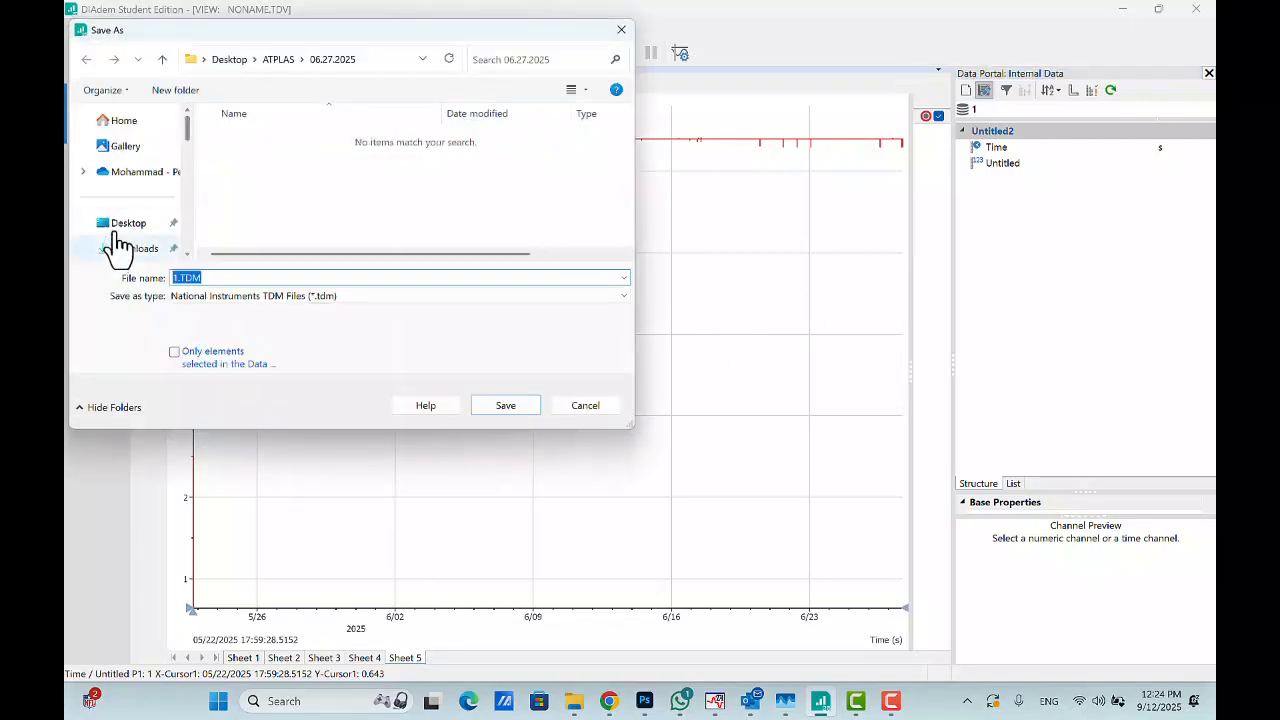
pyautogui.click(114, 226)
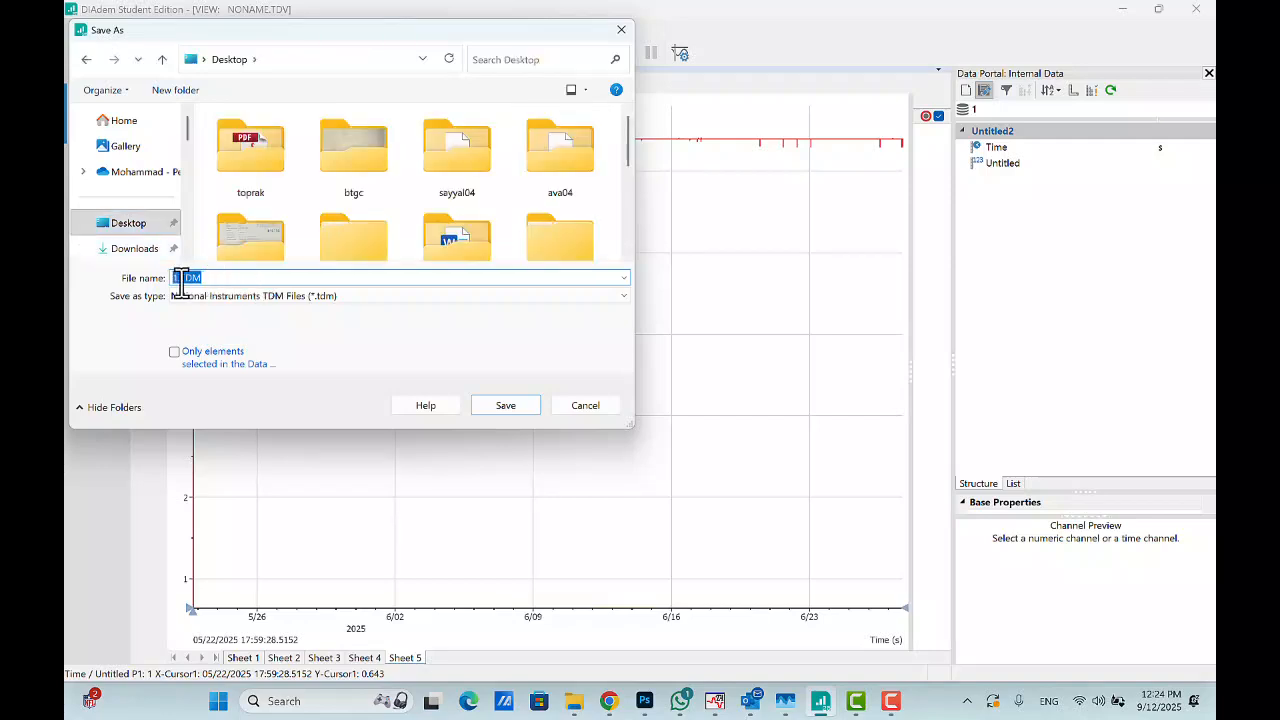
pyautogui.click(181, 279)
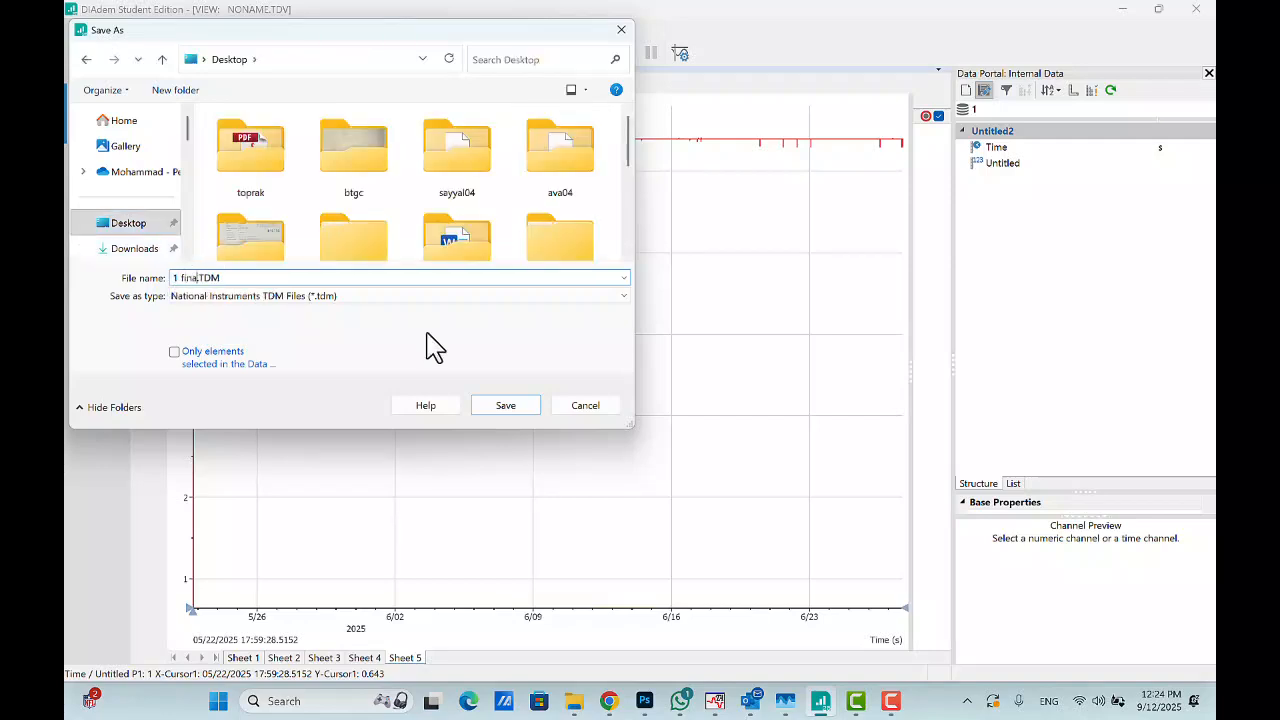
pyautogui.click(506, 408)
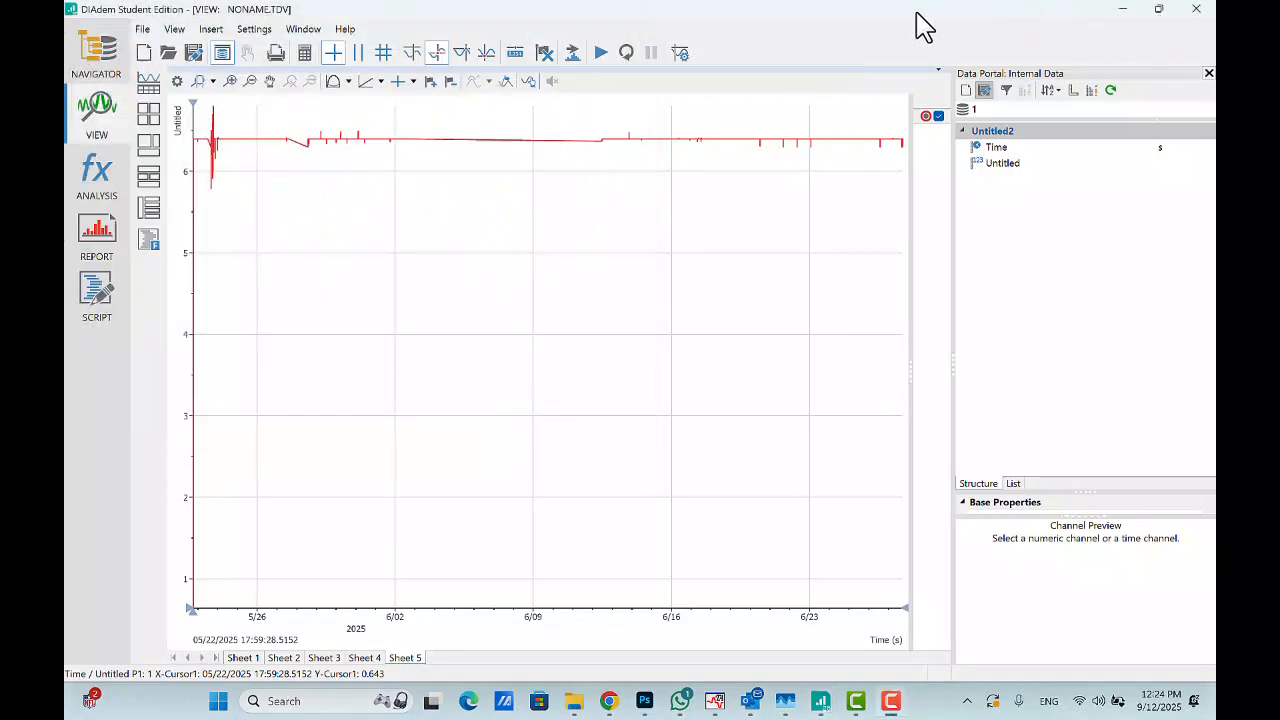
# - Minimize the windows to check the Desktop for the saved 1 final files, then return to DIAdem
pyautogui.click(1122, 10)
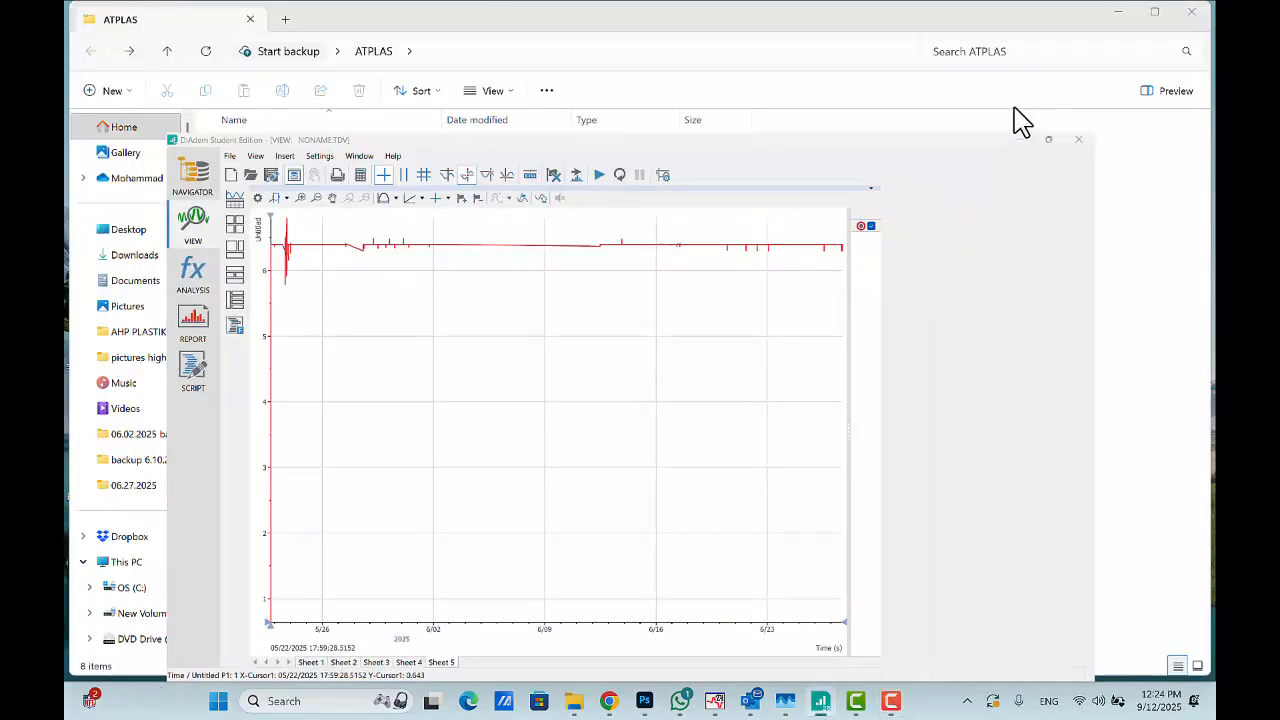
pyautogui.click(1117, 12)
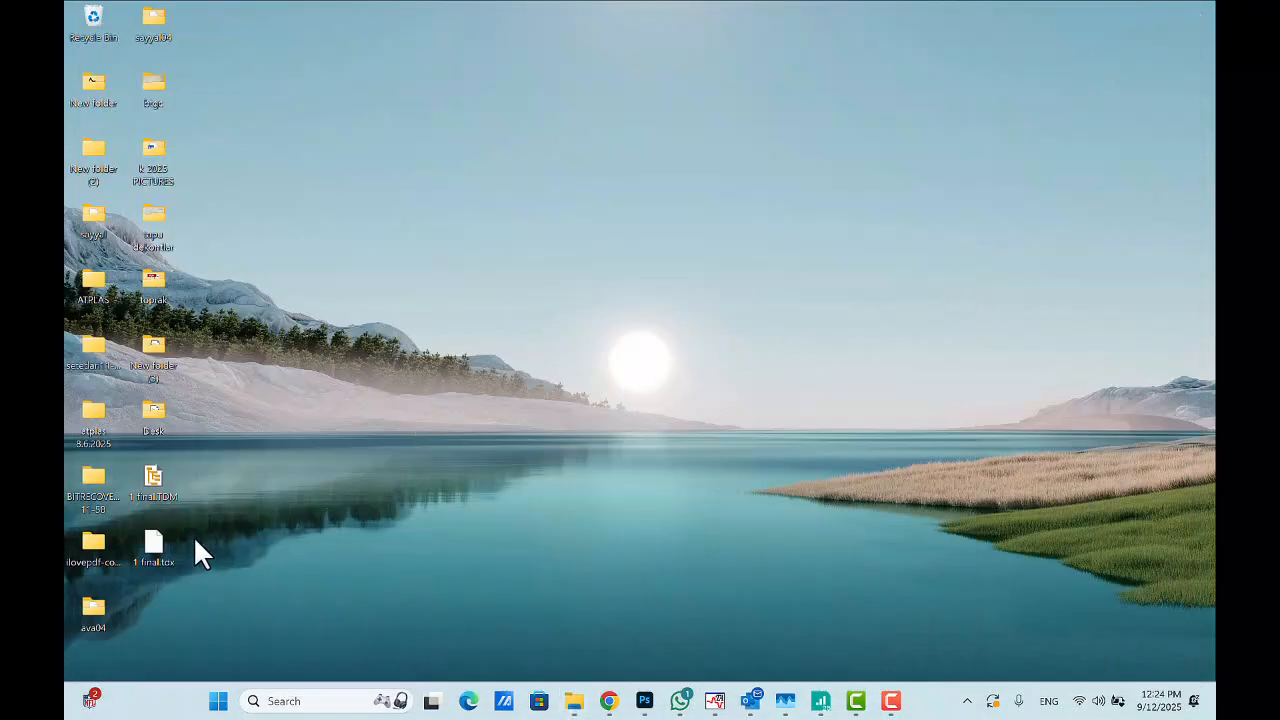
pyautogui.click(818, 705)
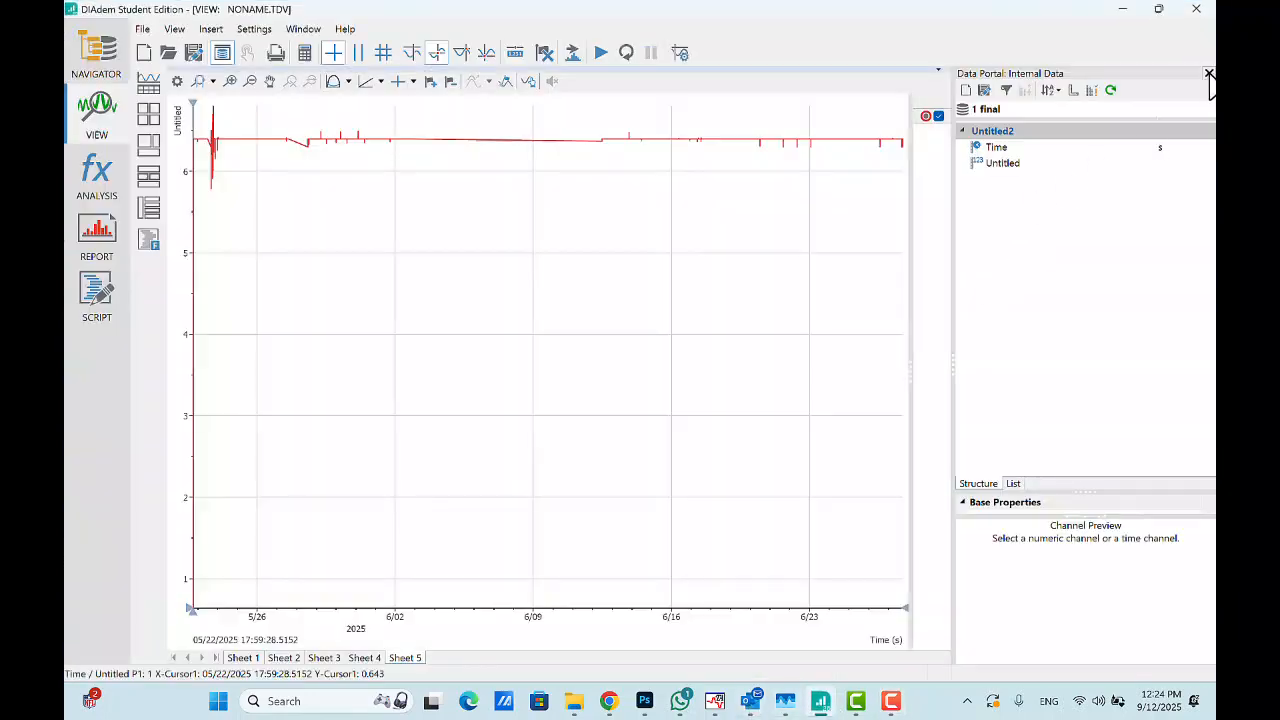
# - Clear the data portal and load 1 final.TDM from the Desktop through NAVIGATOR
pyautogui.click(966, 92)
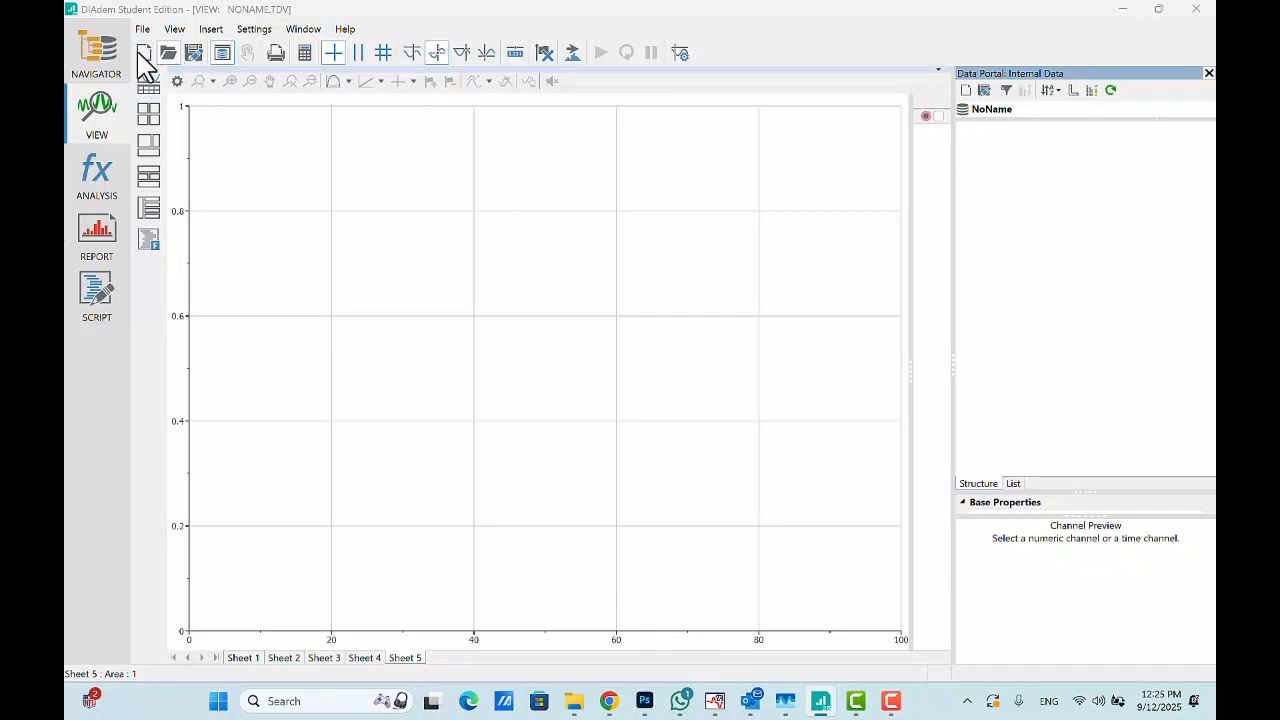
pyautogui.click(95, 66)
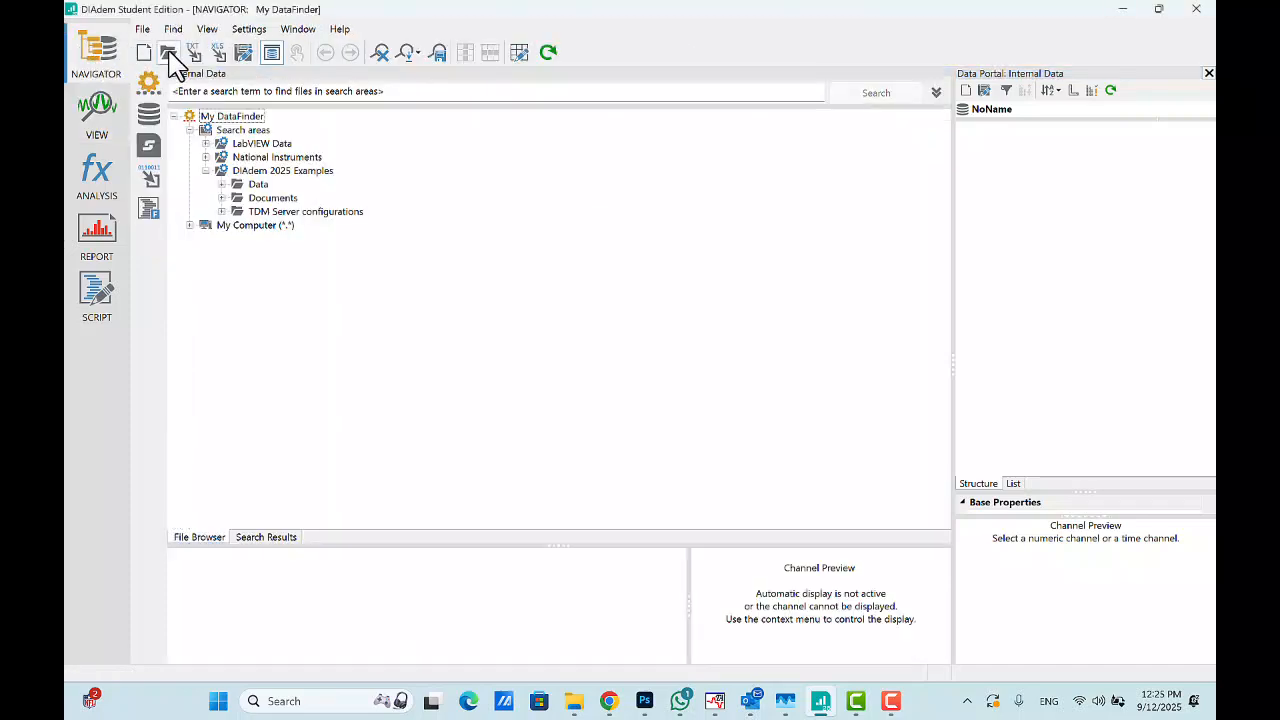
pyautogui.click(169, 52)
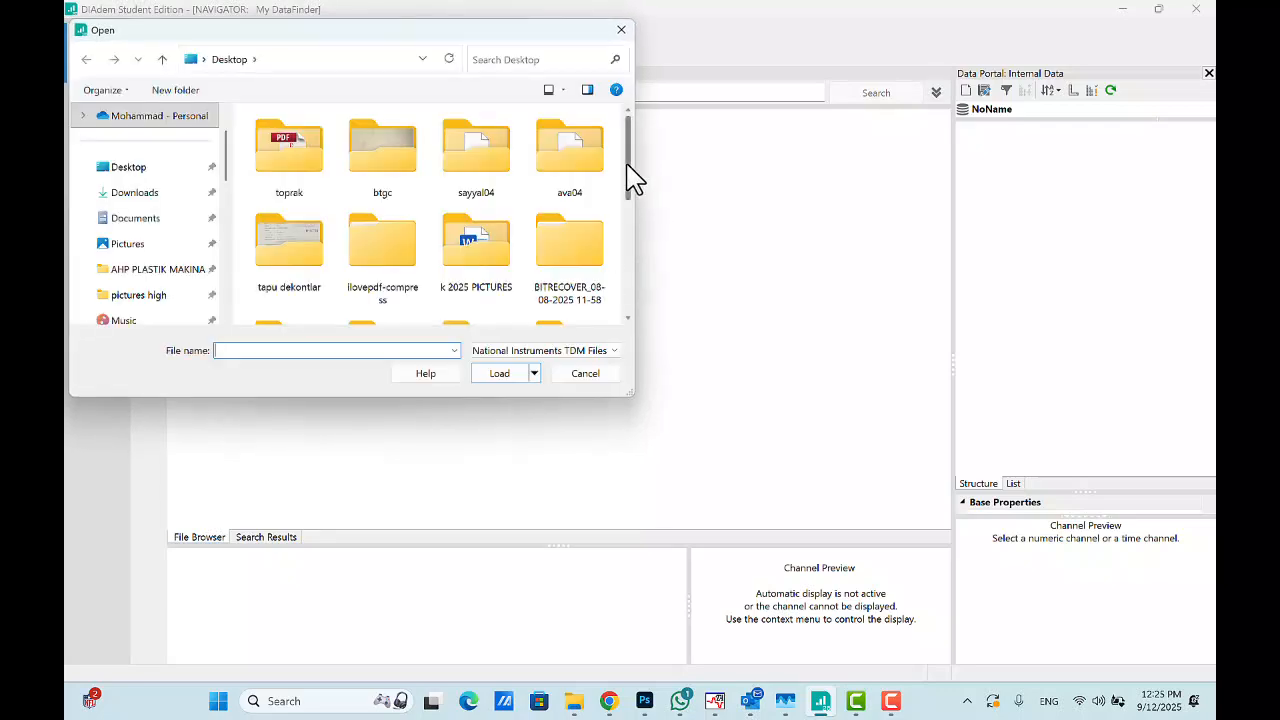
pyautogui.moveTo(628, 176); pyautogui.dragTo(625, 290)
pyautogui.click(291, 275)
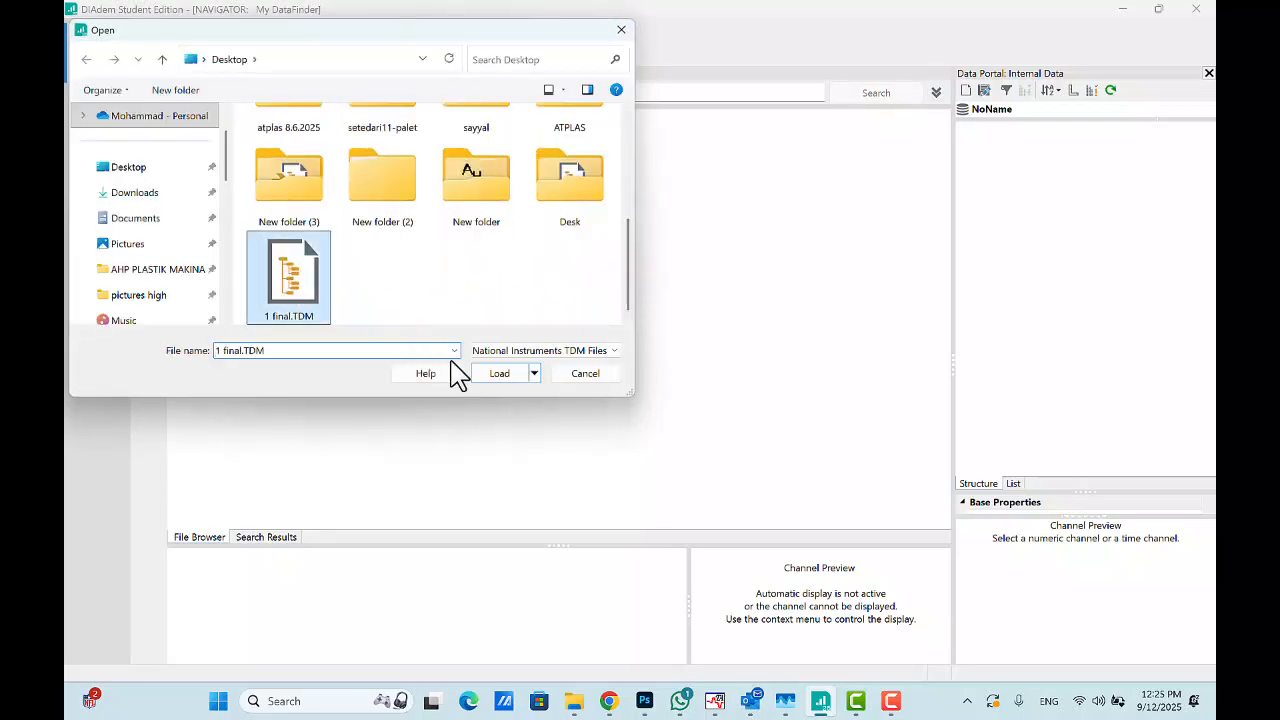
pyautogui.click(508, 375)
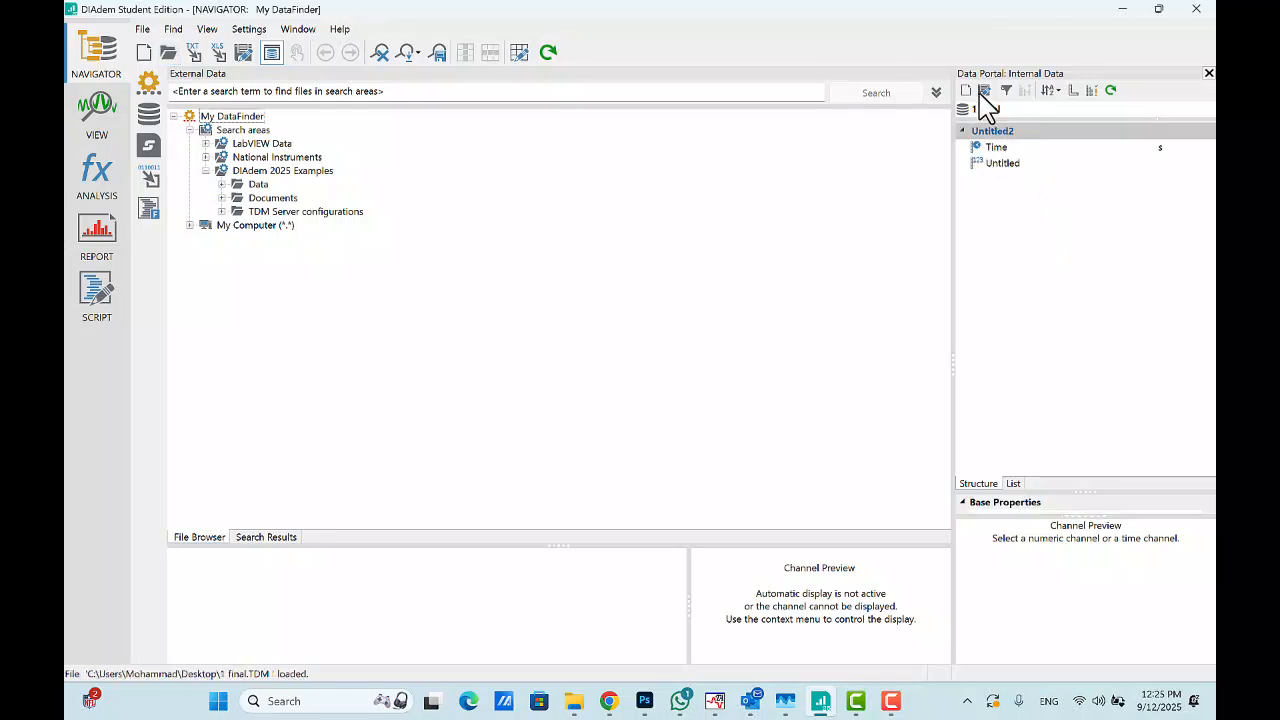
# - Review the reloaded data's chart in VIEW and the concatenation results in ANALYSIS
pyautogui.click(97, 115)
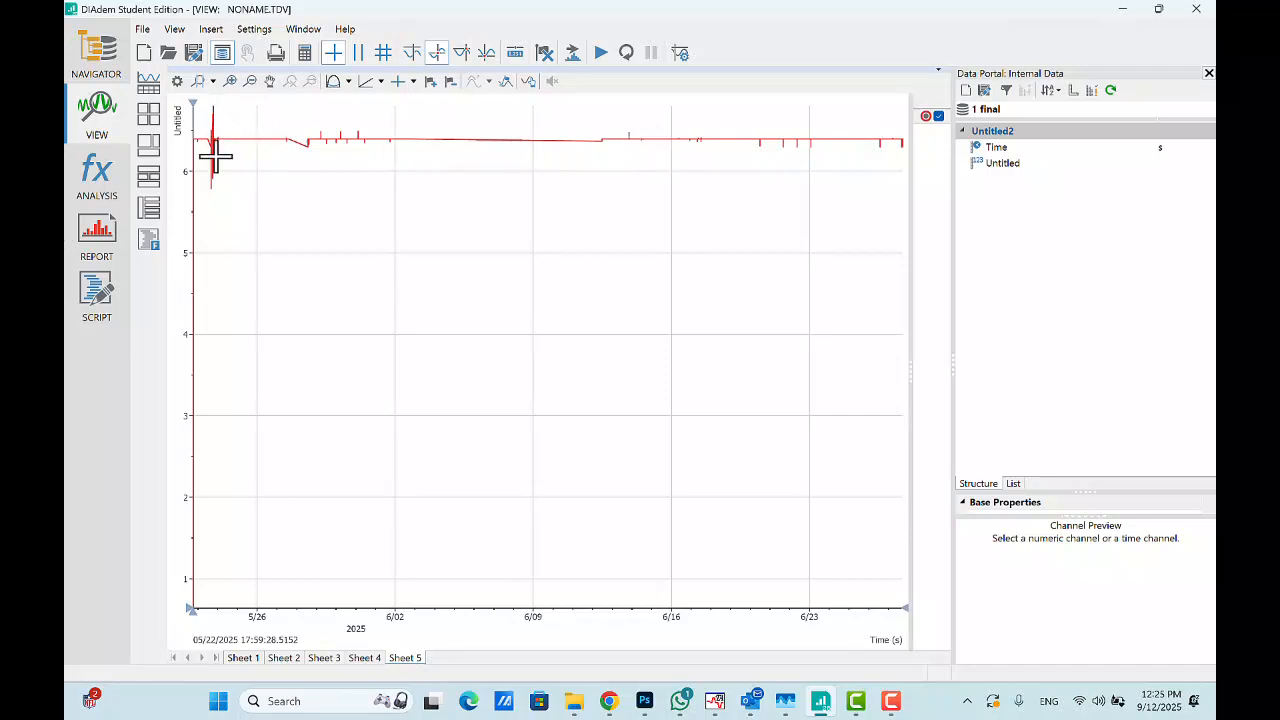
pyautogui.click(104, 188)
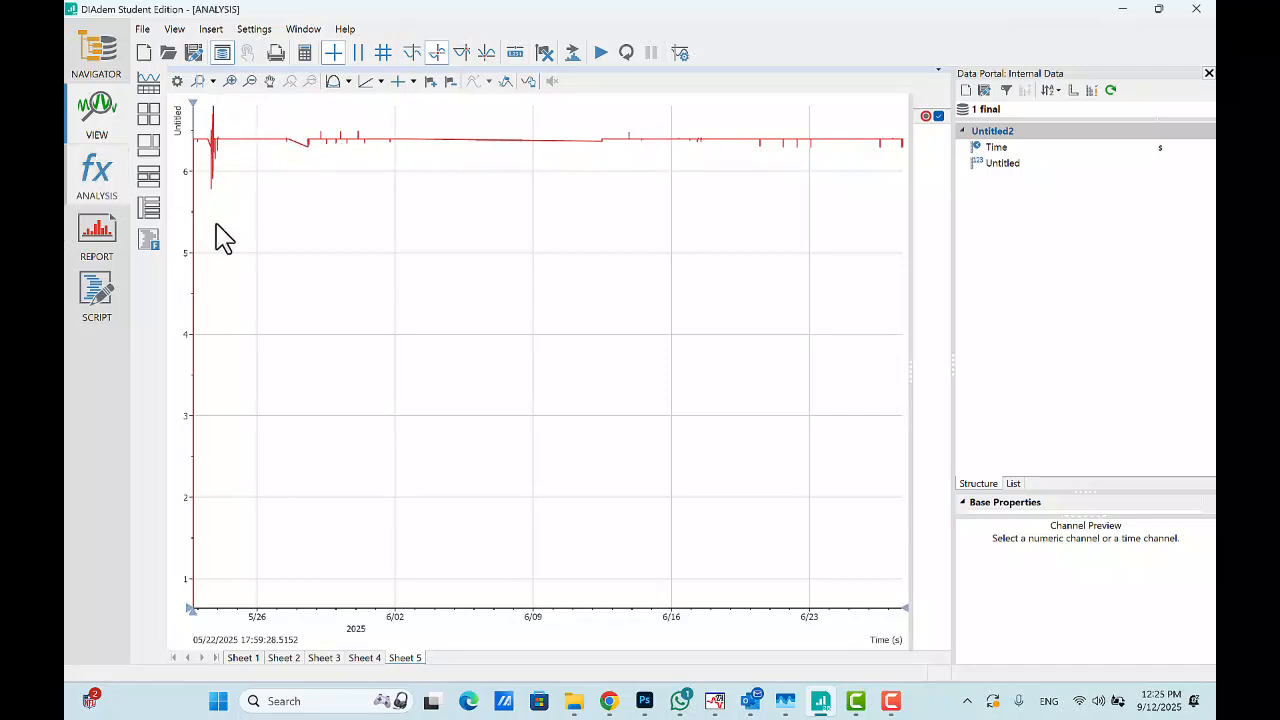
pyautogui.click(98, 118)
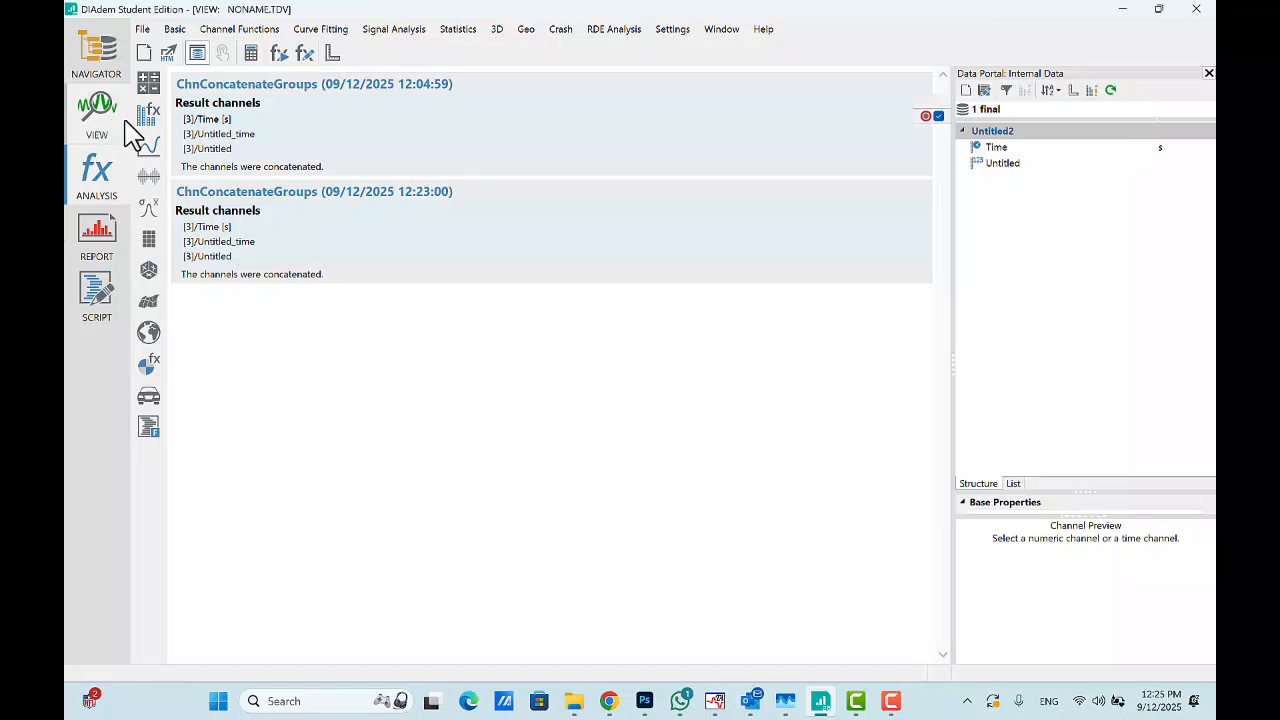